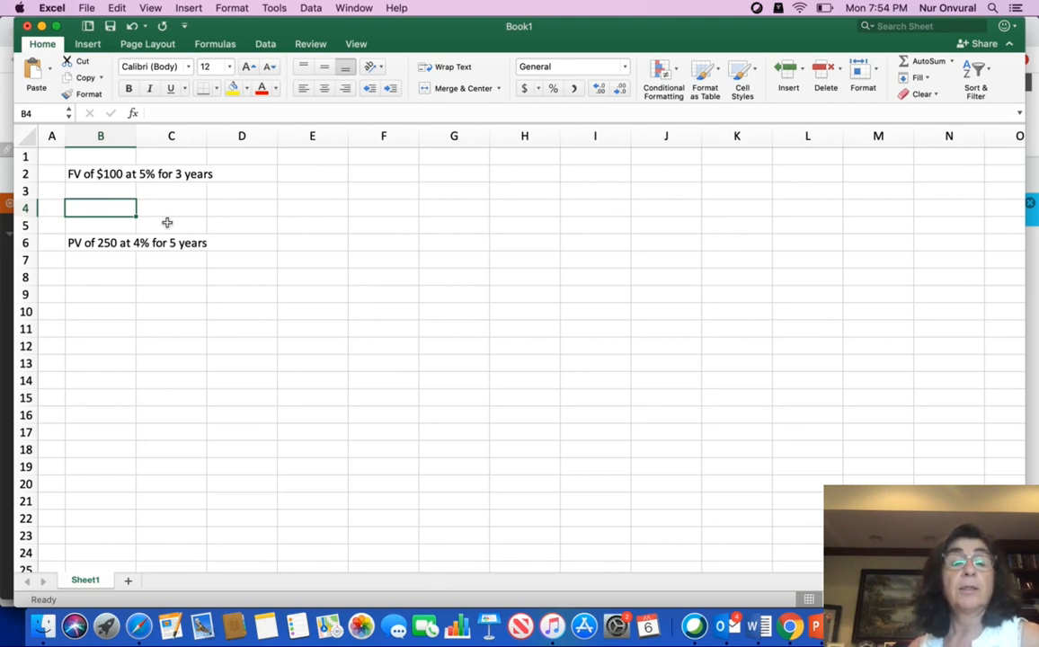
Enter the future value formula =FV(.05, 3, 0, -100, ) in cell C4, leaving the type argument blank.
{"action": "left_click", "coordinate": [167, 207]}
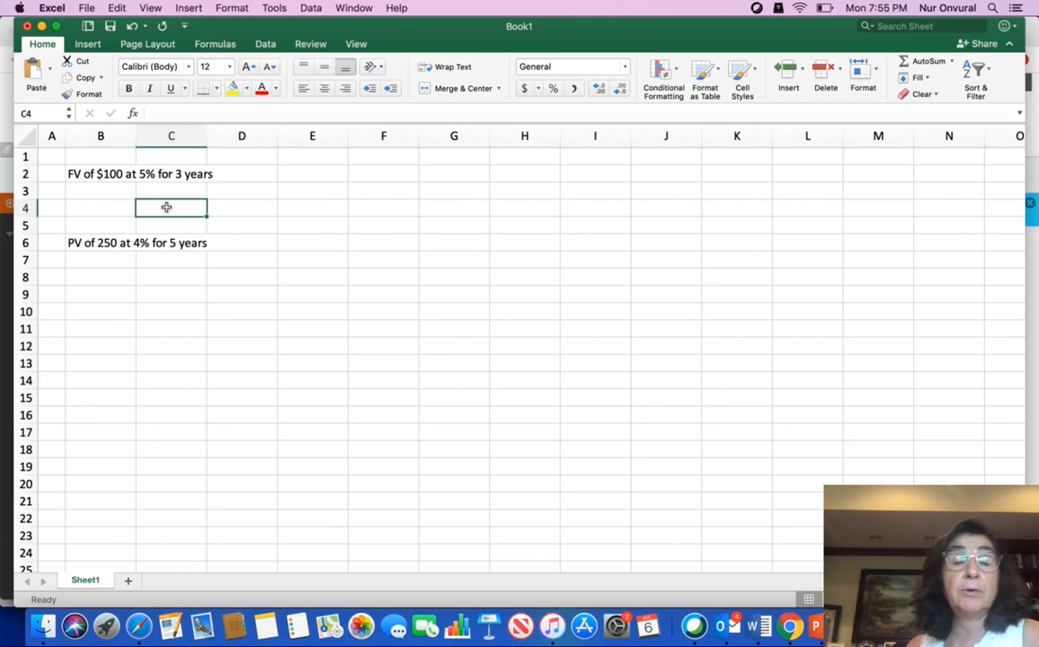
{"action": "type", "text": "="}
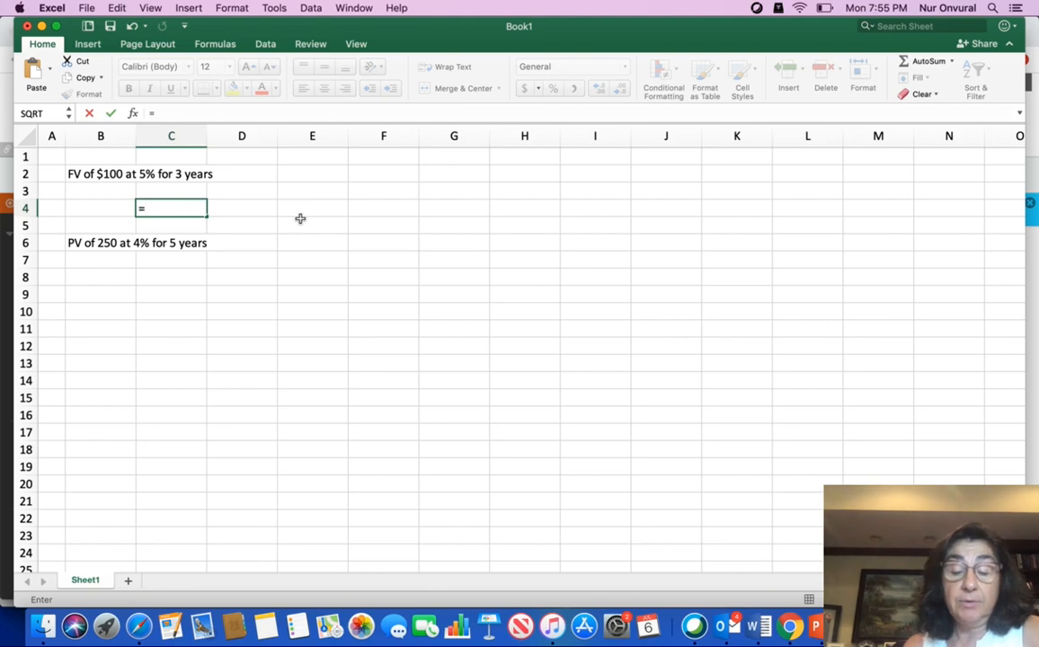
{"action": "type", "text": "F"}
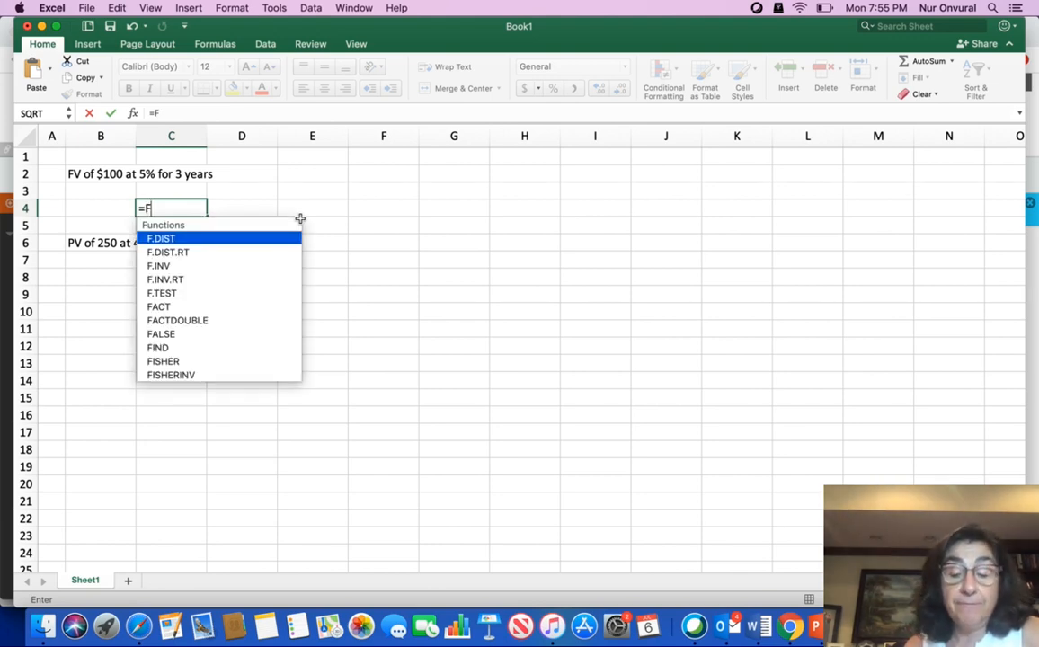
{"action": "type", "text": "V"}
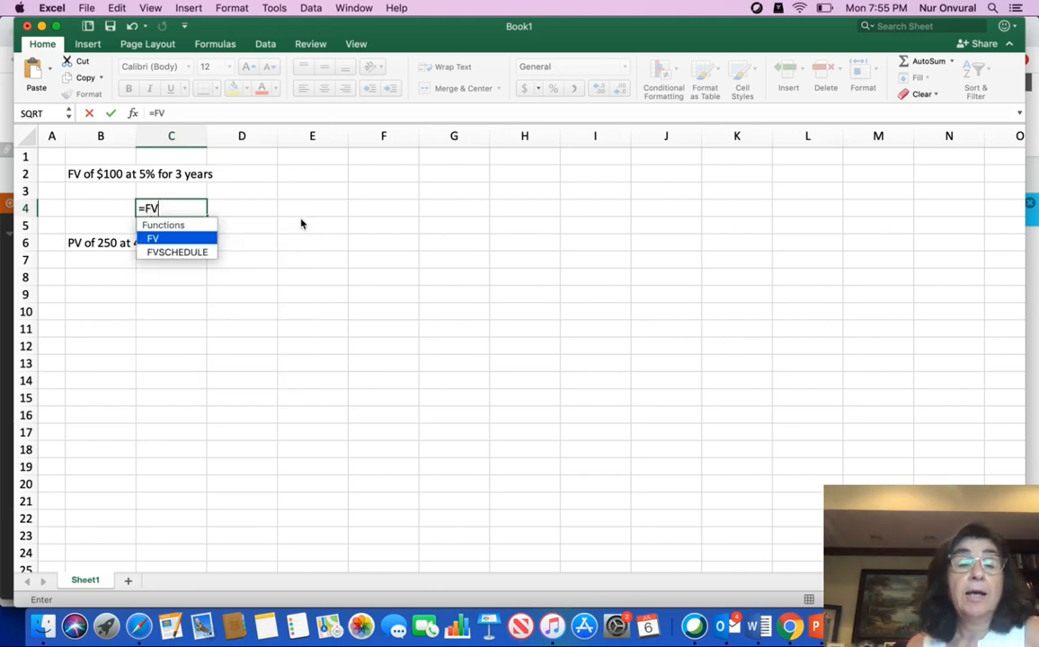
{"action": "double_click", "coordinate": [162, 239]}
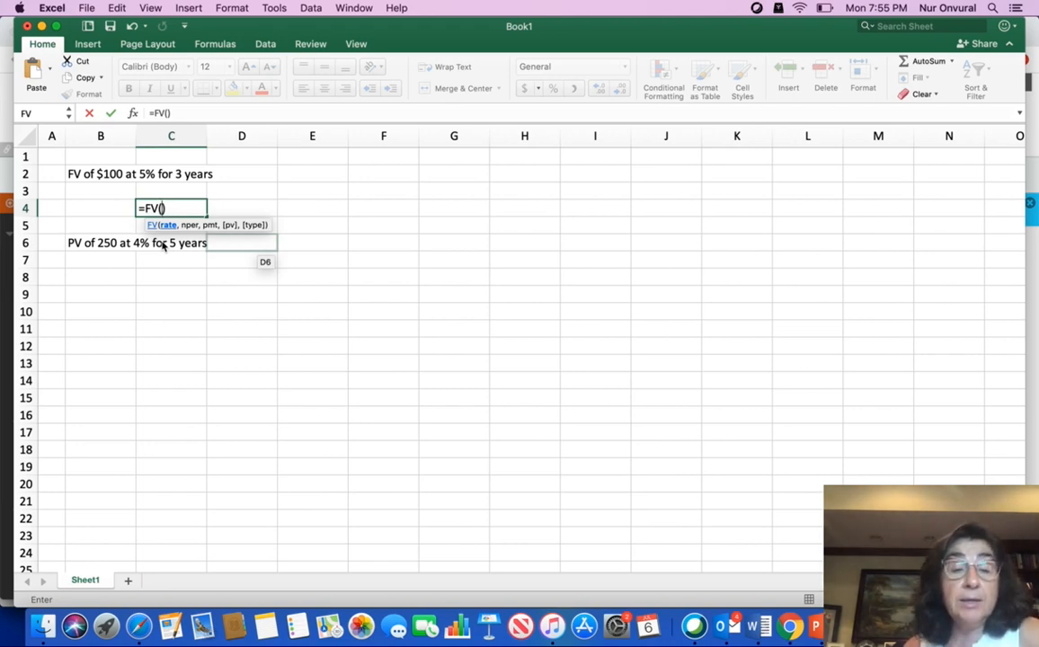
{"action": "type", "text": ".05"}
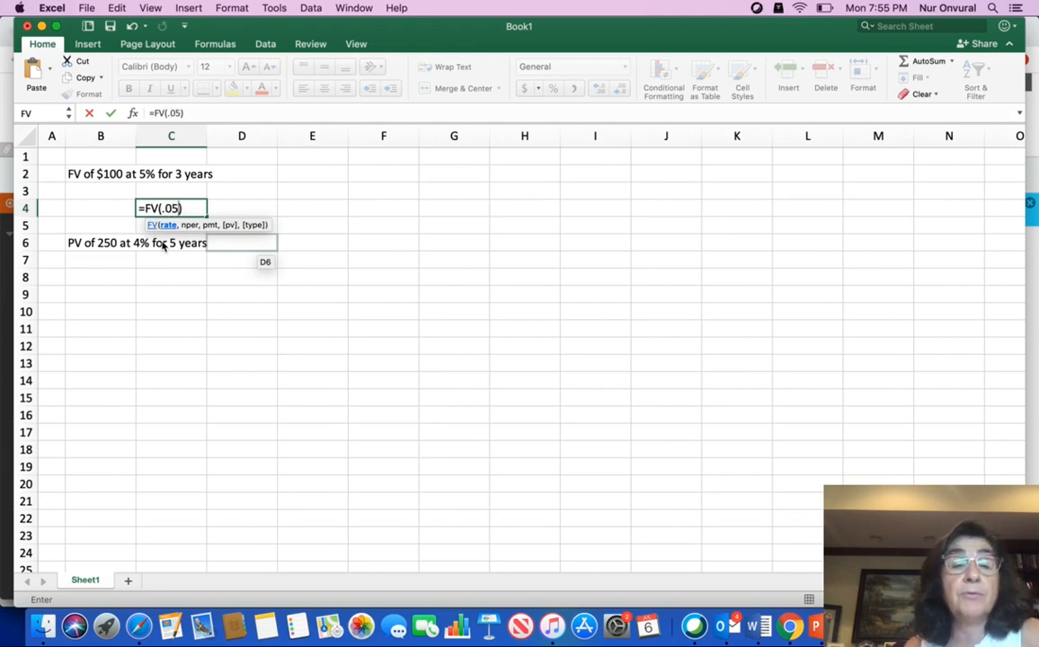
{"action": "type", "text": ","}
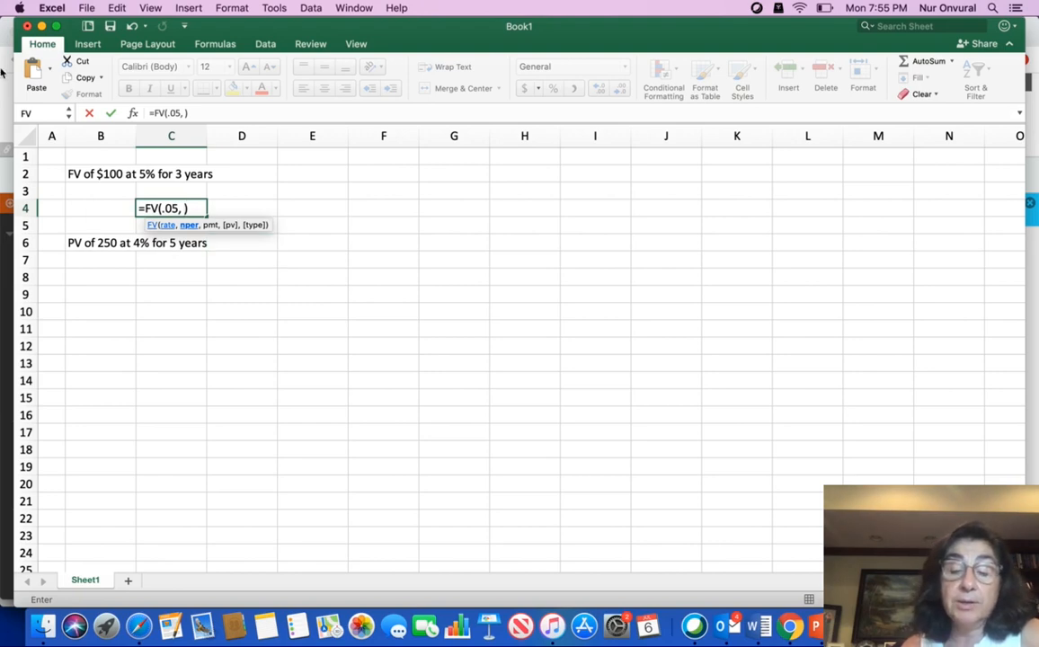
{"action": "type", "text": " 3"}
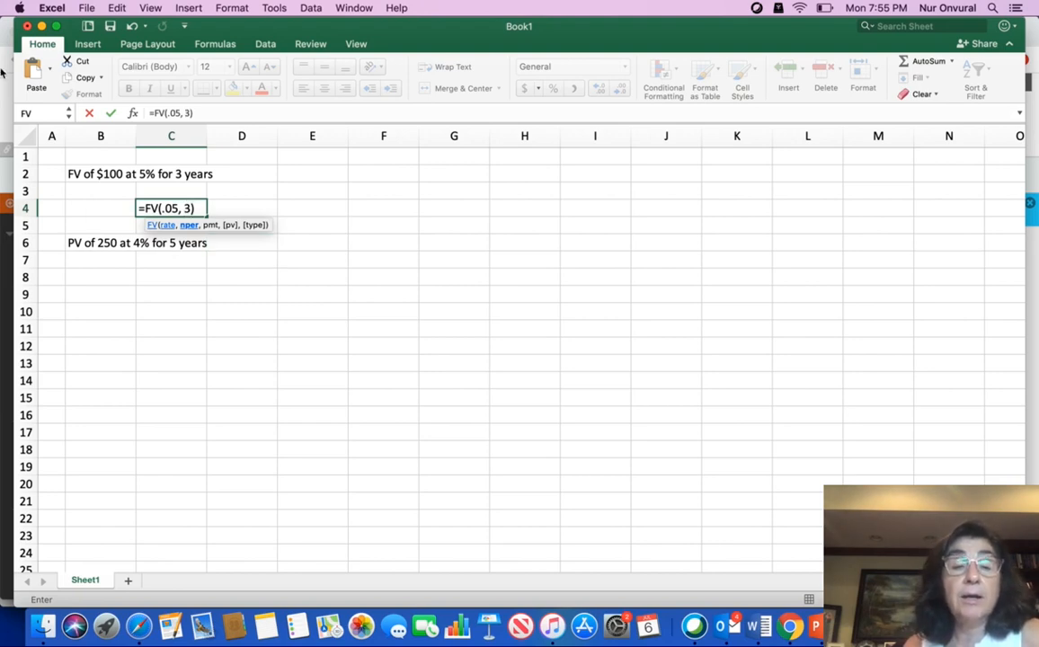
{"action": "type", "text": ","}
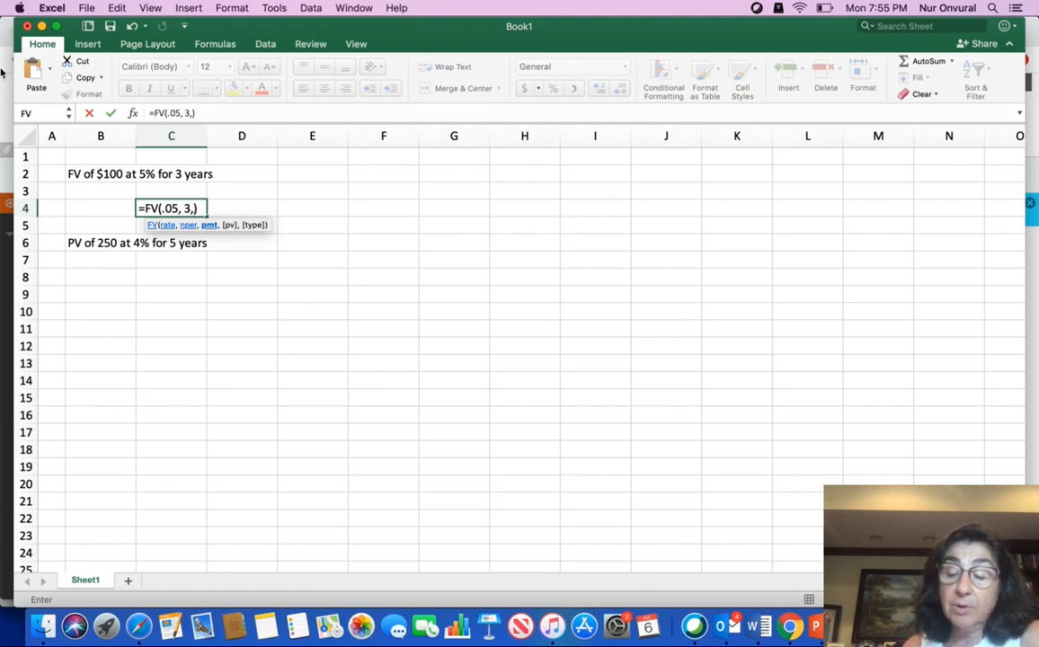
{"action": "type", "text": "0"}
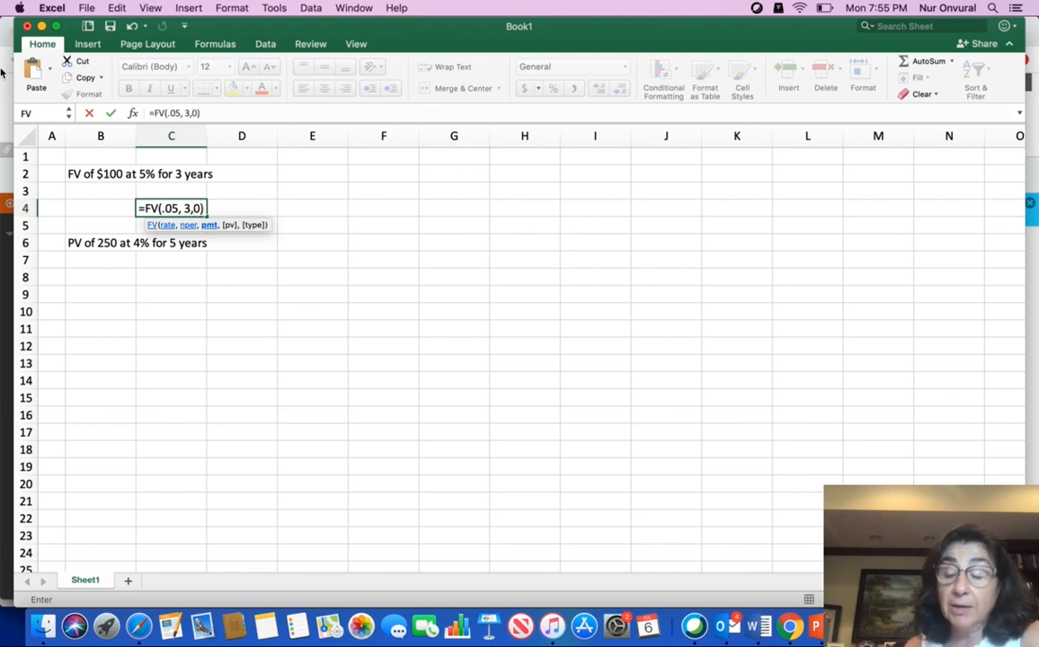
{"action": "key", "text": "BackSpace"}
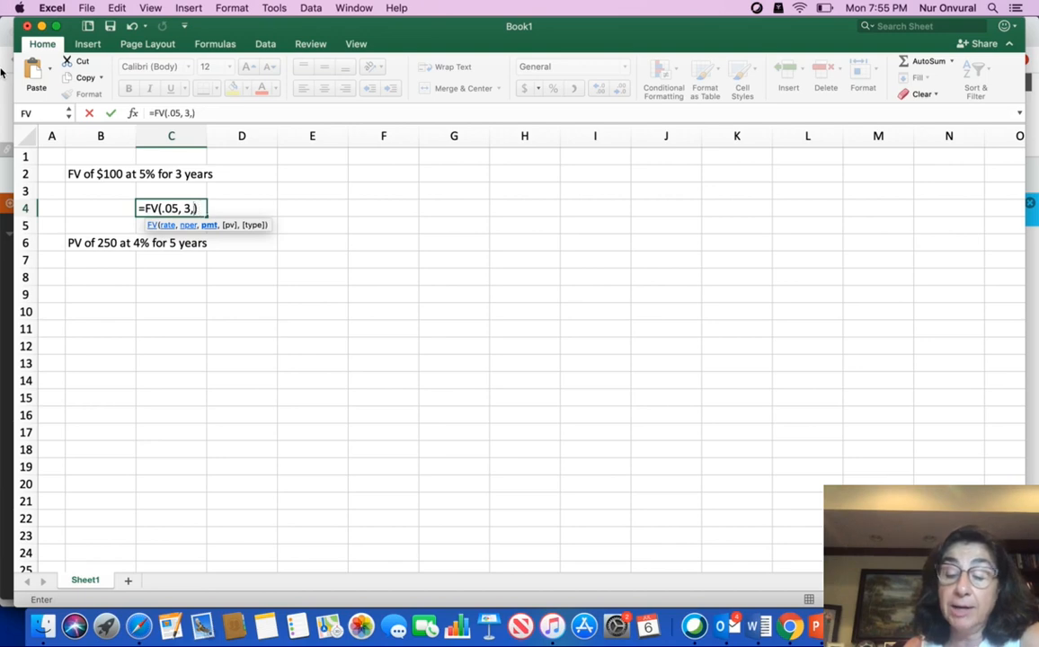
{"action": "type", "text": "0,"}
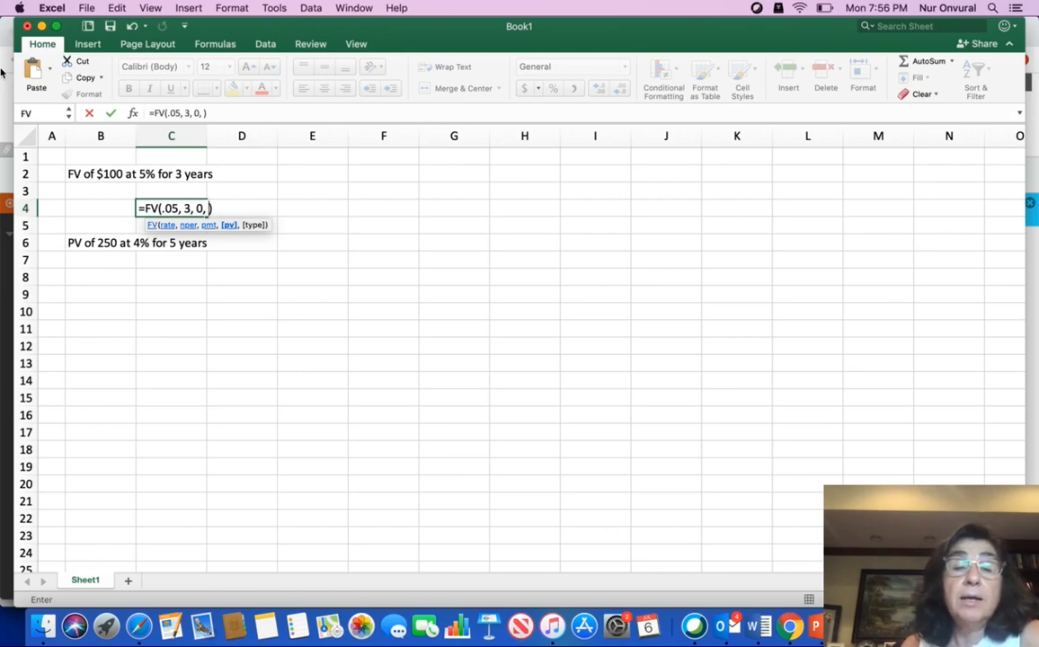
{"action": "type", "text": "-100"}
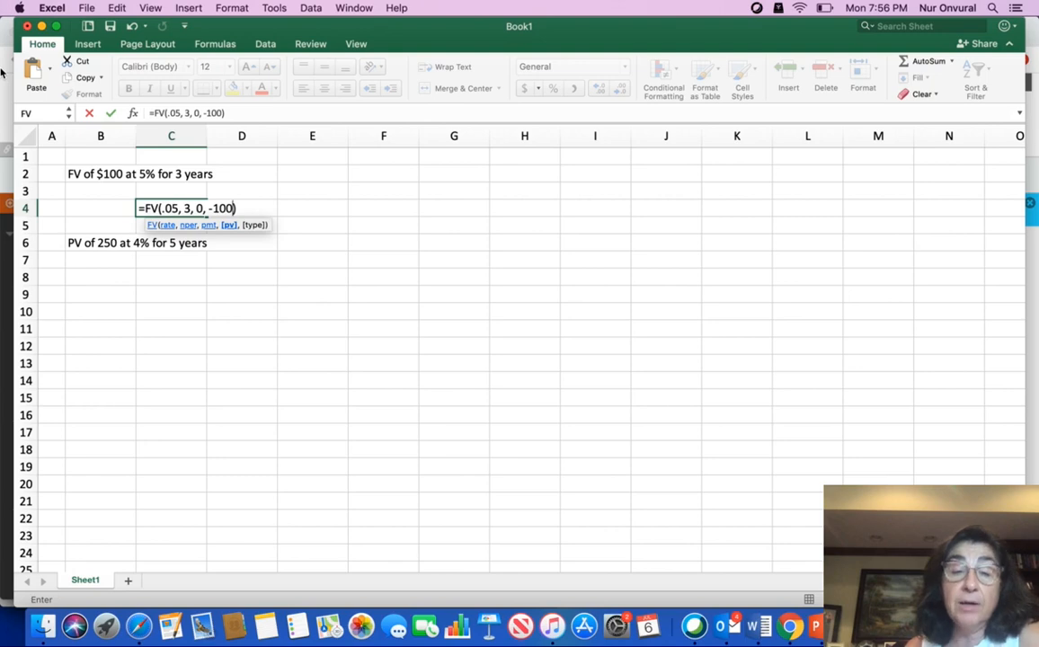
{"action": "type", "text": ","}
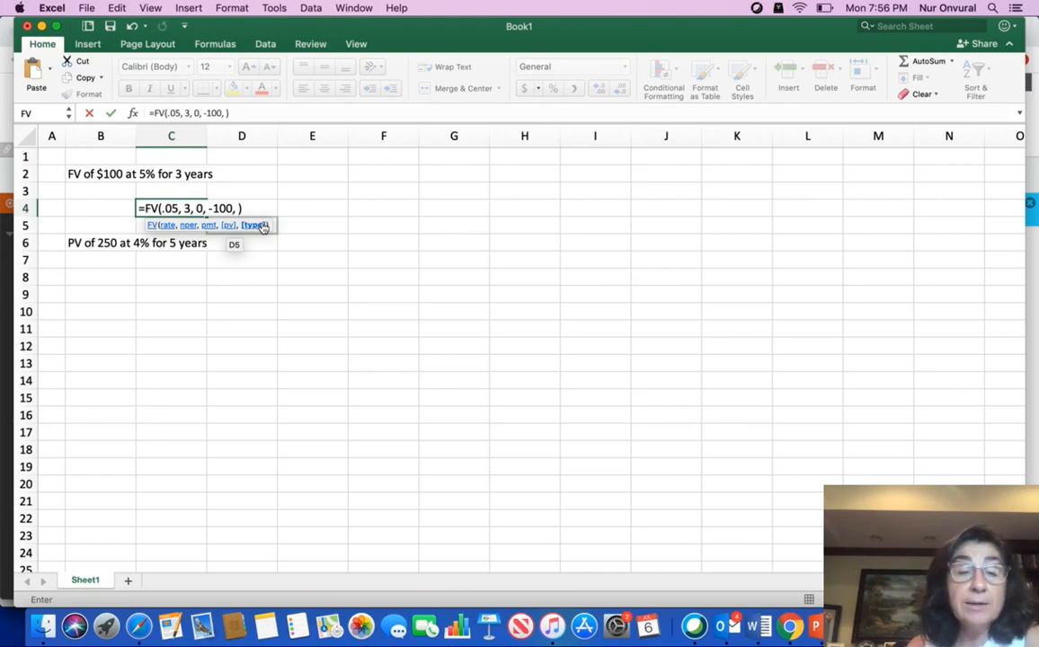
{"action": "key", "text": "Return"}
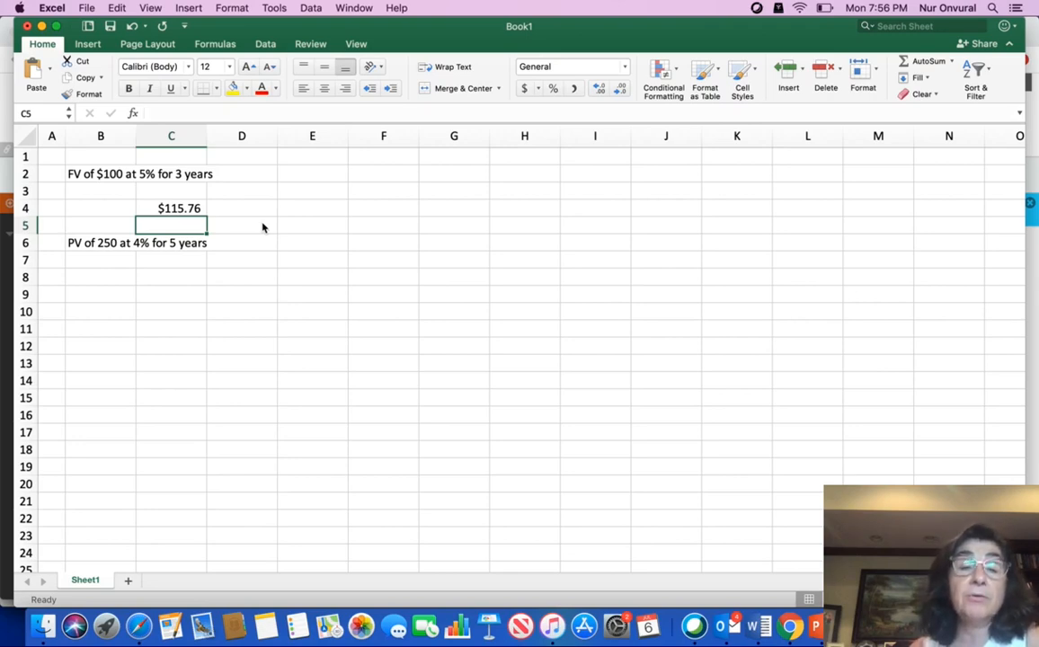
Add the label FV in cell B4 and the label PV in cell B8.
{"action": "left_click", "coordinate": [100, 213]}
{"action": "type", "text": "FV"}
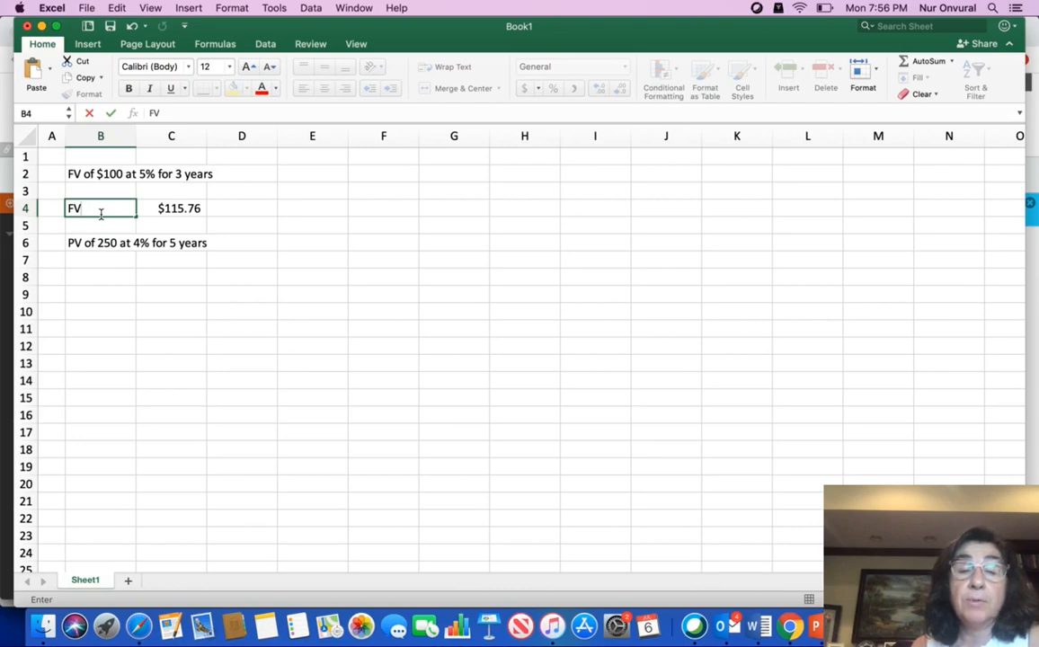
{"action": "left_click", "coordinate": [210, 229]}
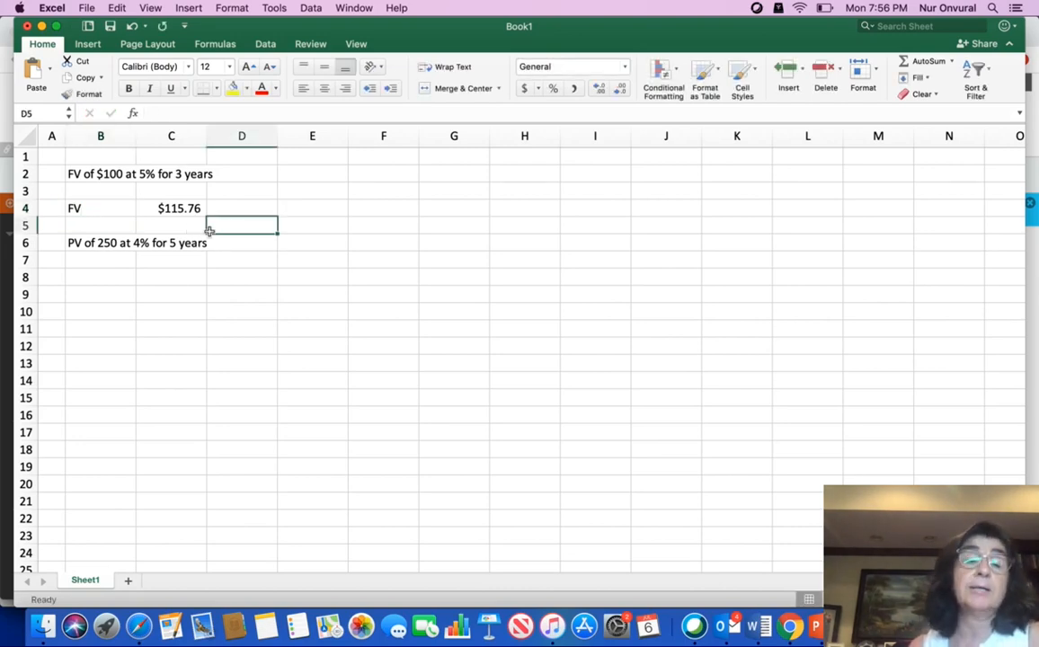
{"action": "left_click", "coordinate": [108, 282]}
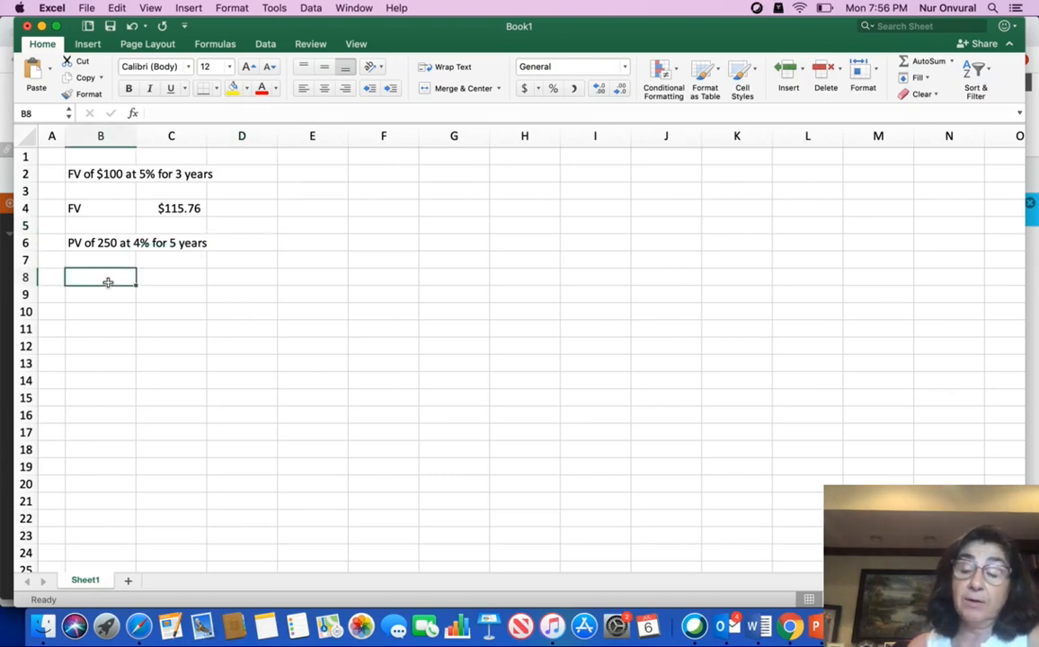
{"action": "type", "text": "PV"}
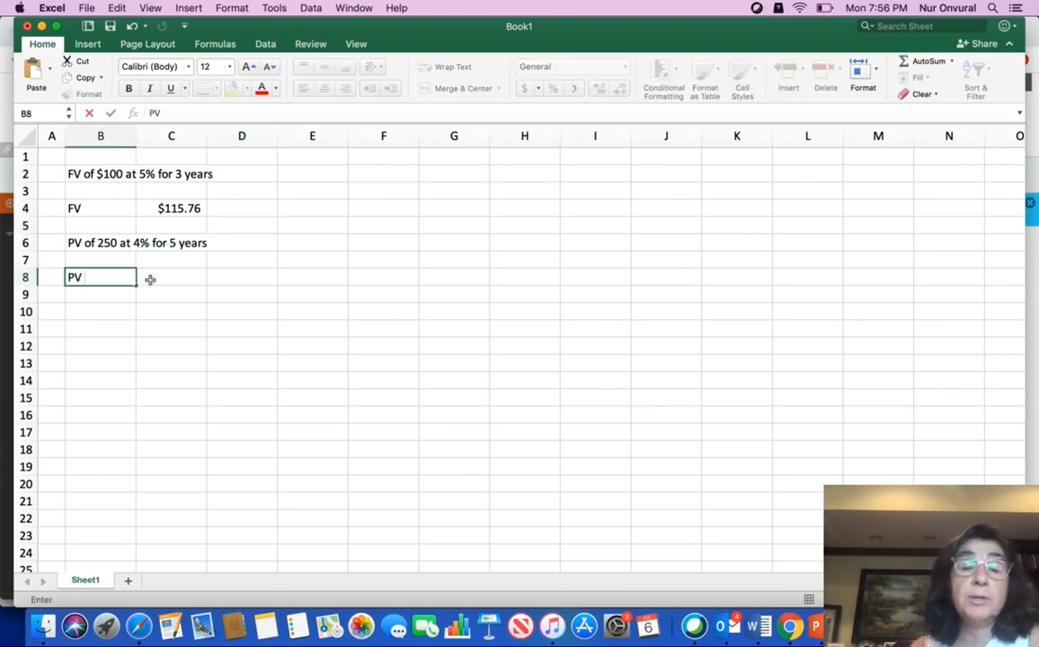
Enter the present value formula =PV(0.04, 5, 0, 250, ) in cell C8, leaving the type argument blank.
{"action": "left_click", "coordinate": [169, 283]}
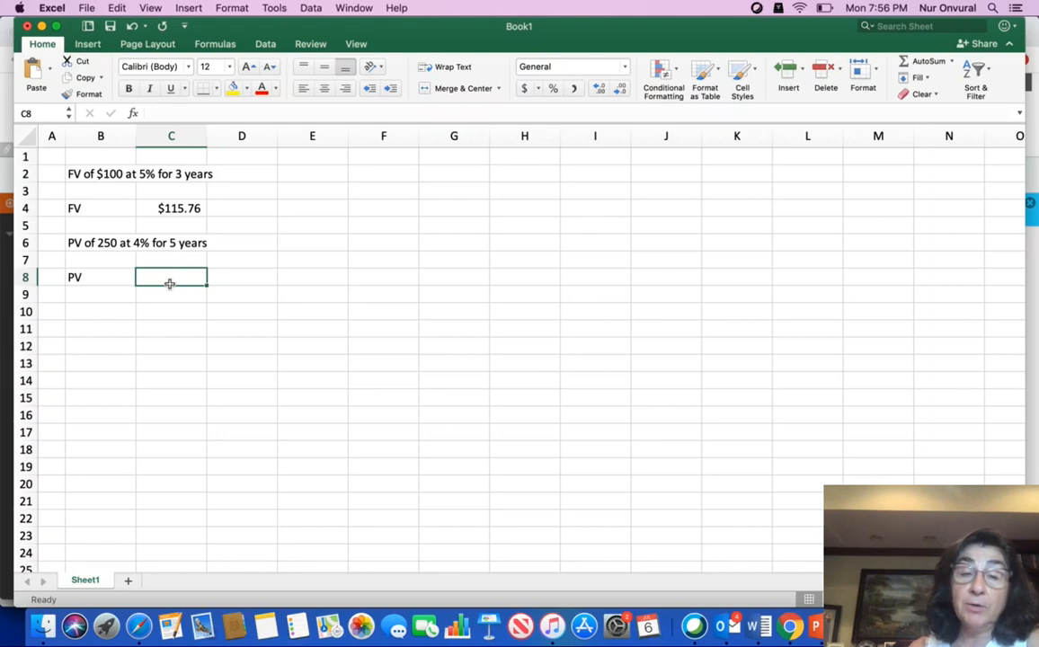
{"action": "type", "text": "="}
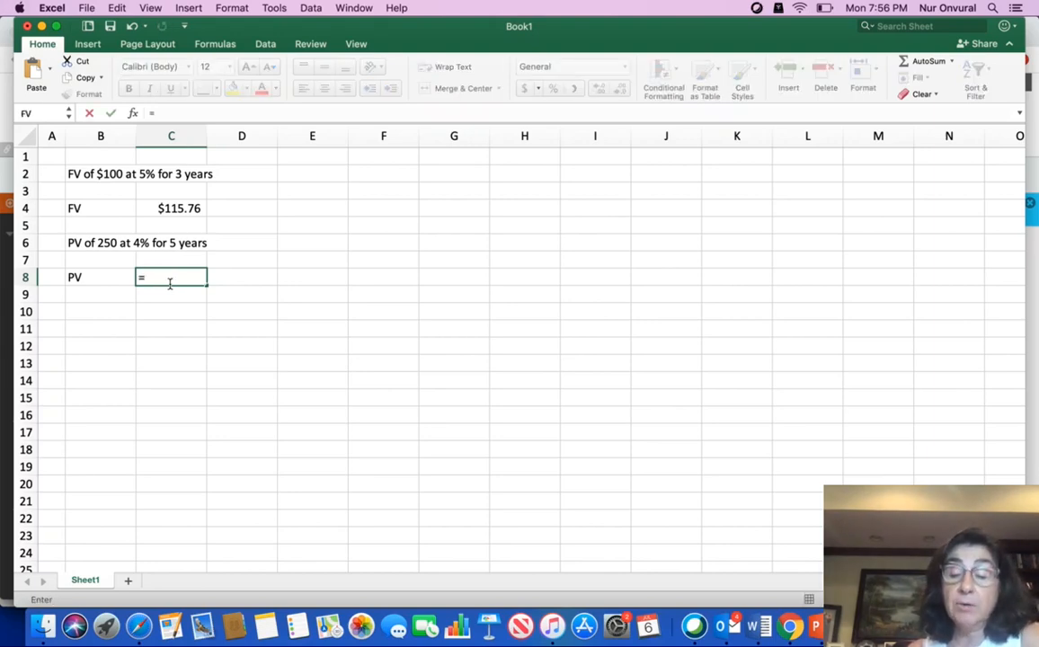
{"action": "type", "text": "PV"}
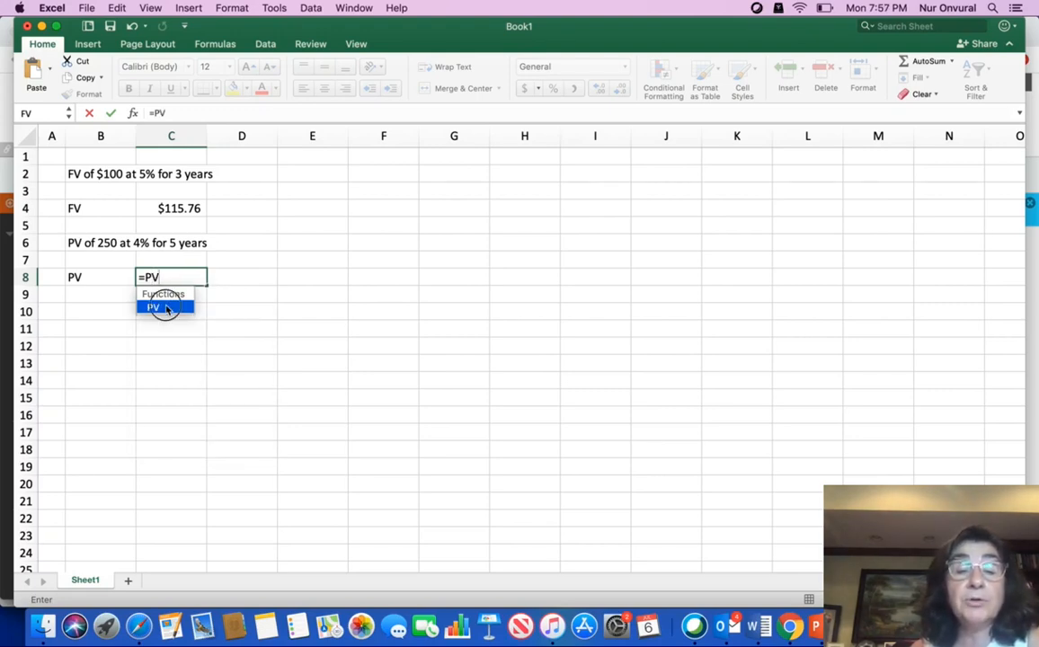
{"action": "double_click", "coordinate": [168, 306]}
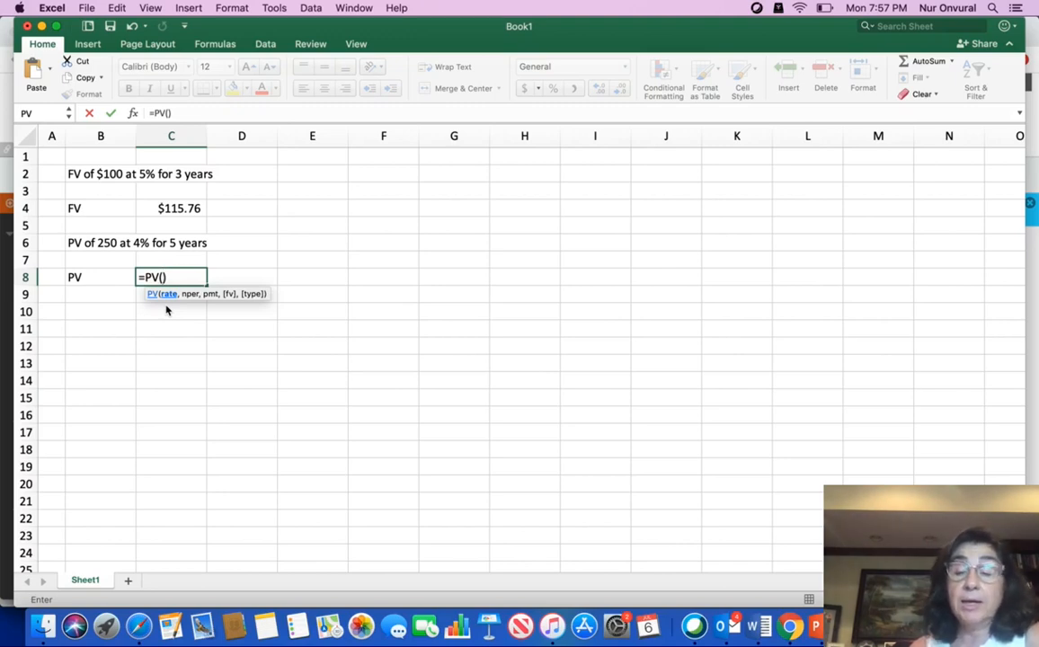
{"action": "type", "text": "0."}
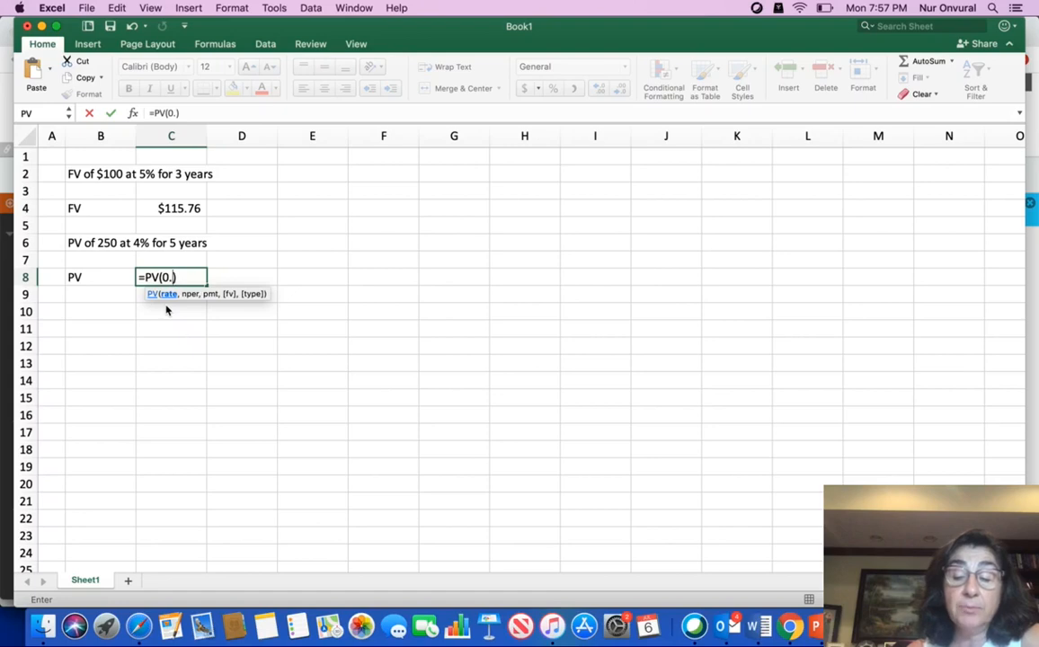
{"action": "type", "text": "04"}
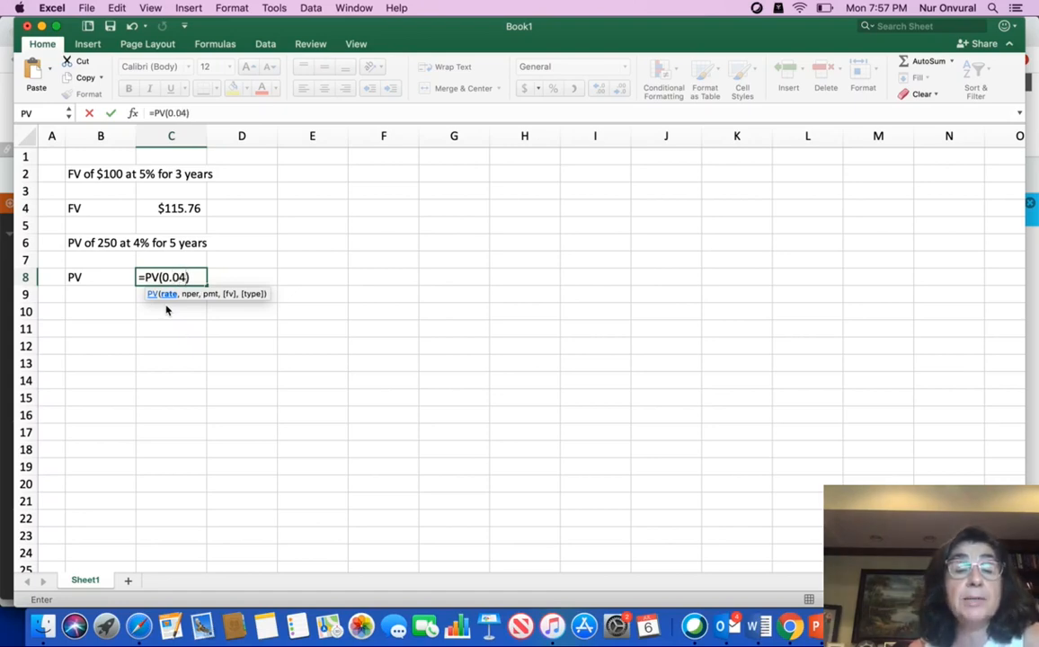
{"action": "type", "text": ","}
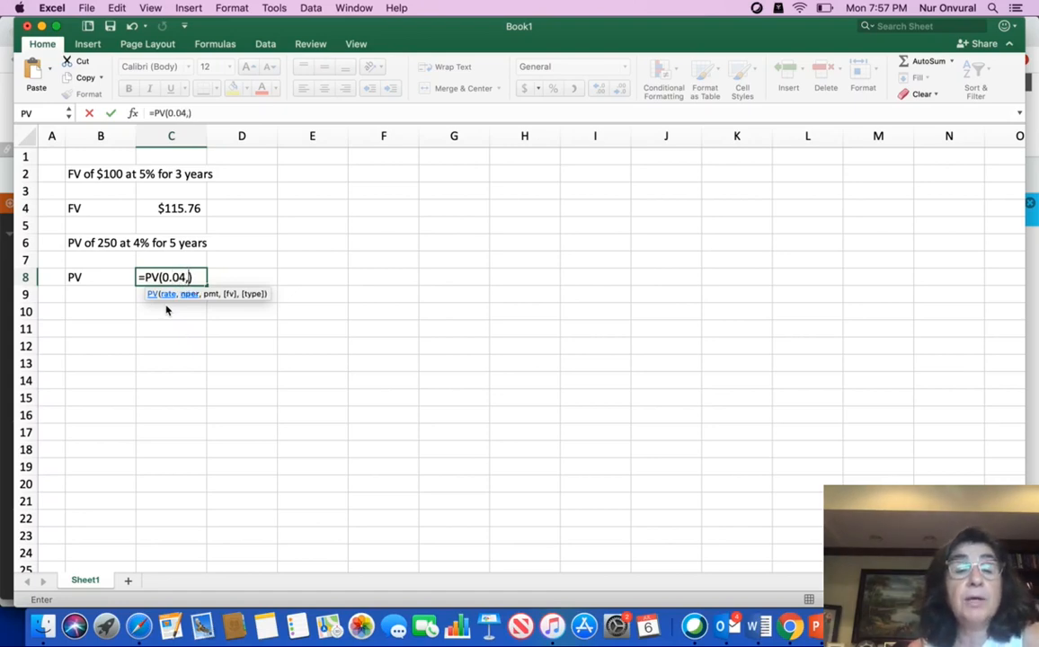
{"action": "type", "text": " 5"}
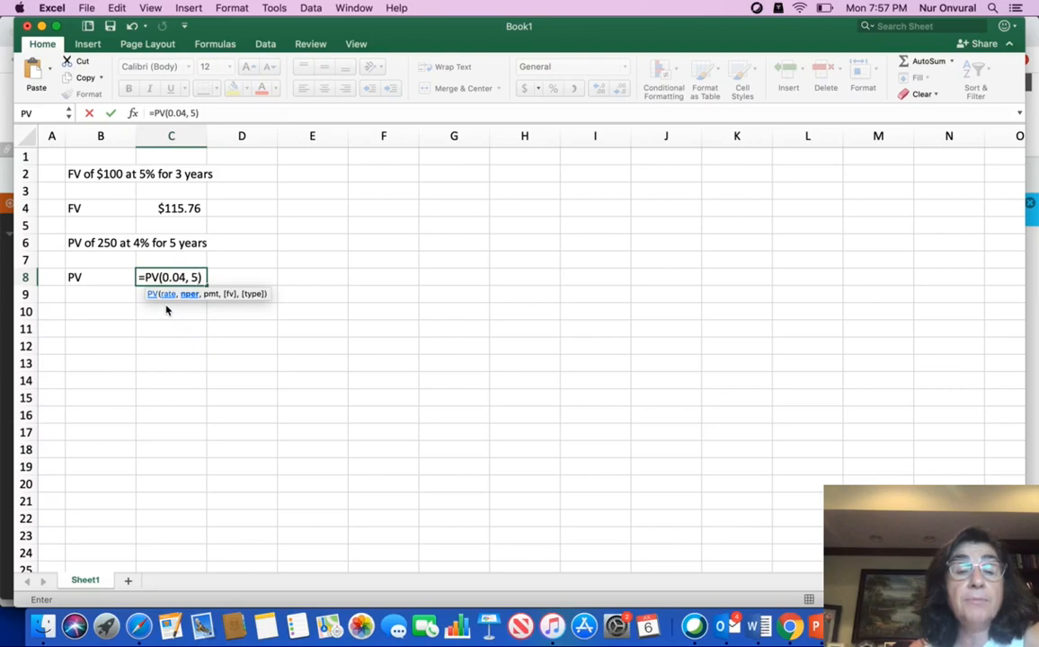
{"action": "type", "text": ", 0"}
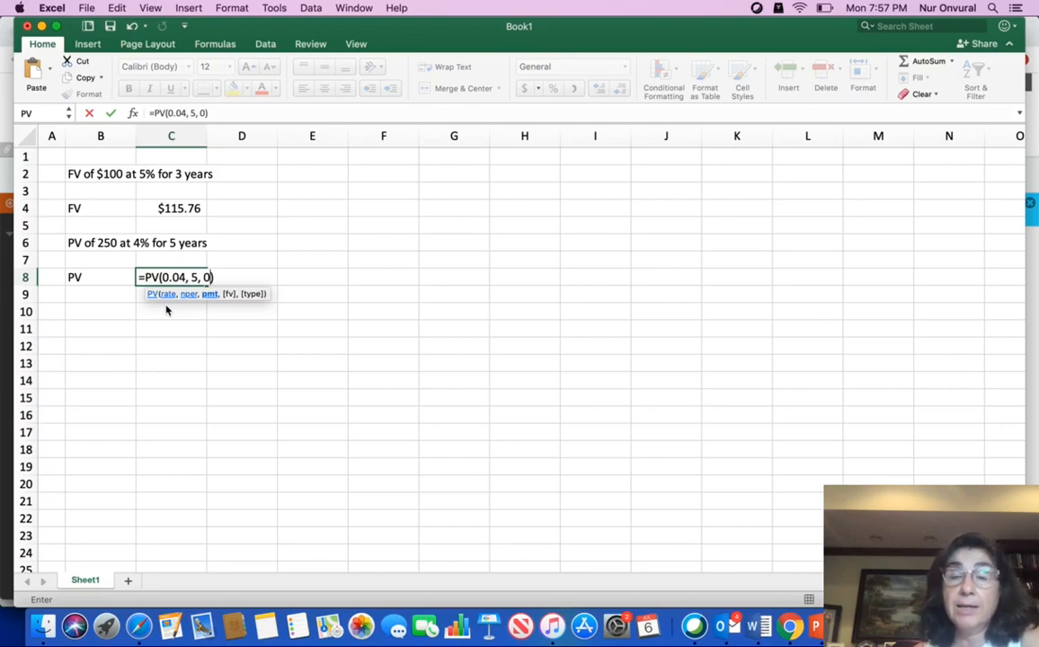
{"action": "type", "text": ","}
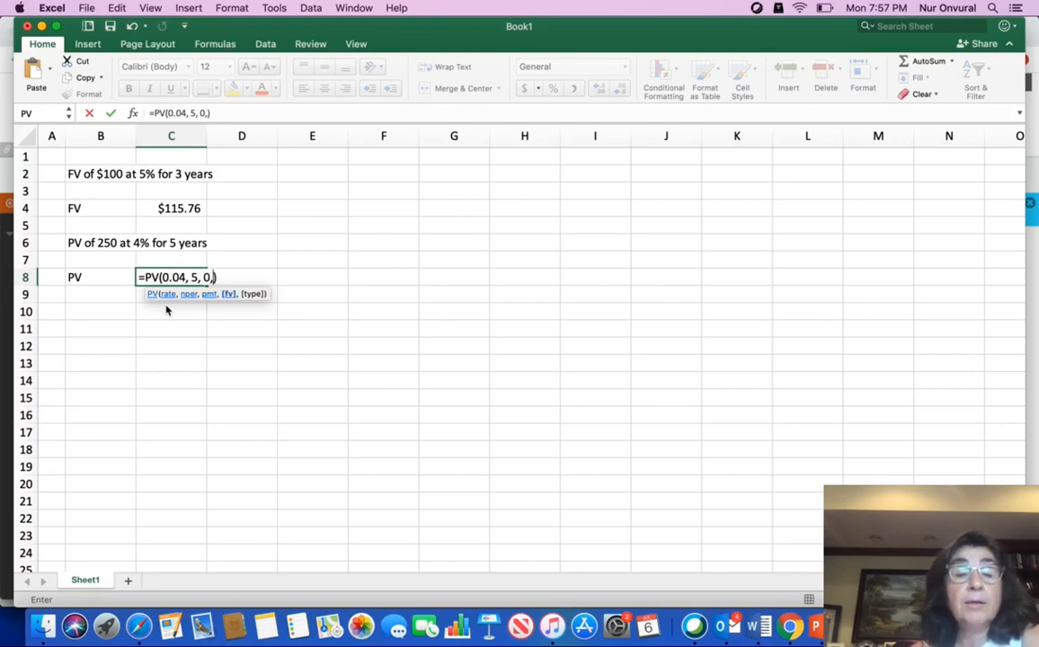
{"action": "type", "text": " 2"}
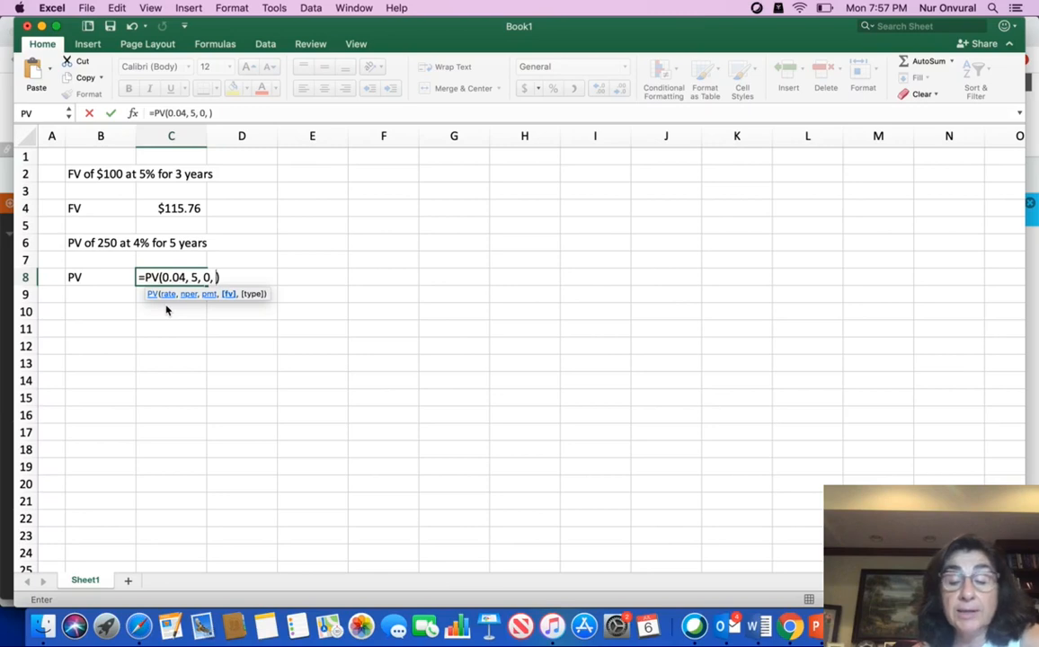
{"action": "type", "text": "50"}
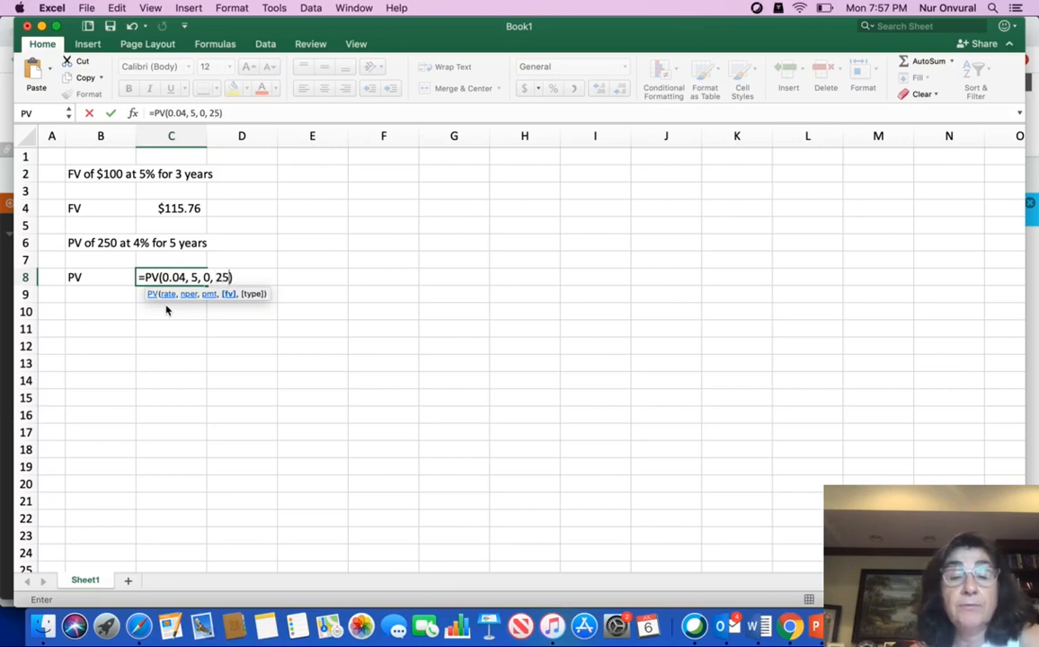
{"action": "type", "text": ","}
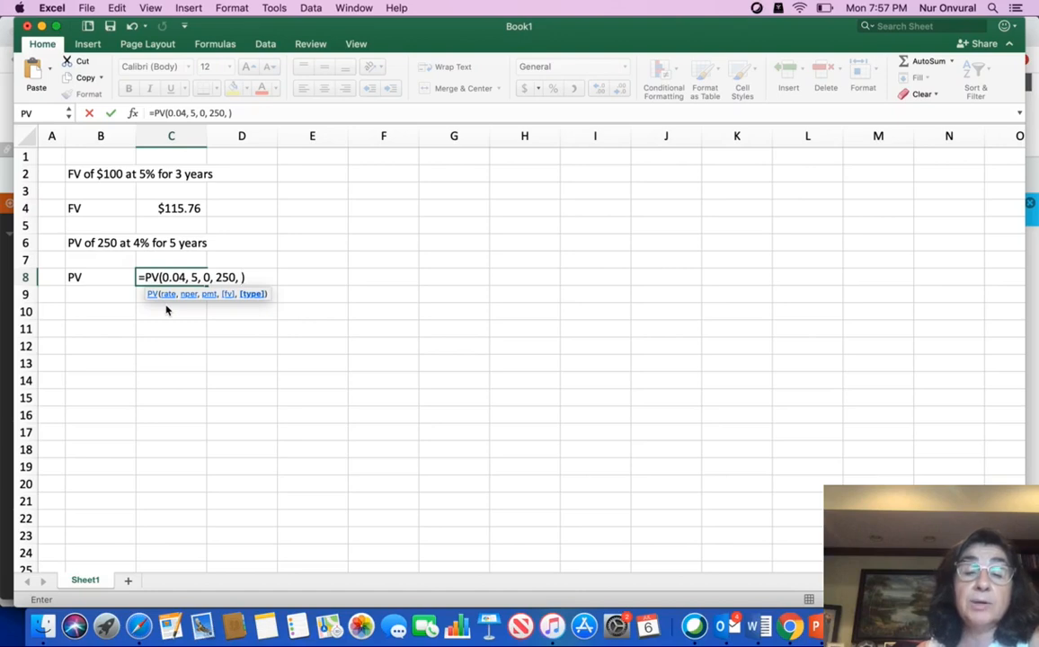
{"action": "key", "text": "Return"}
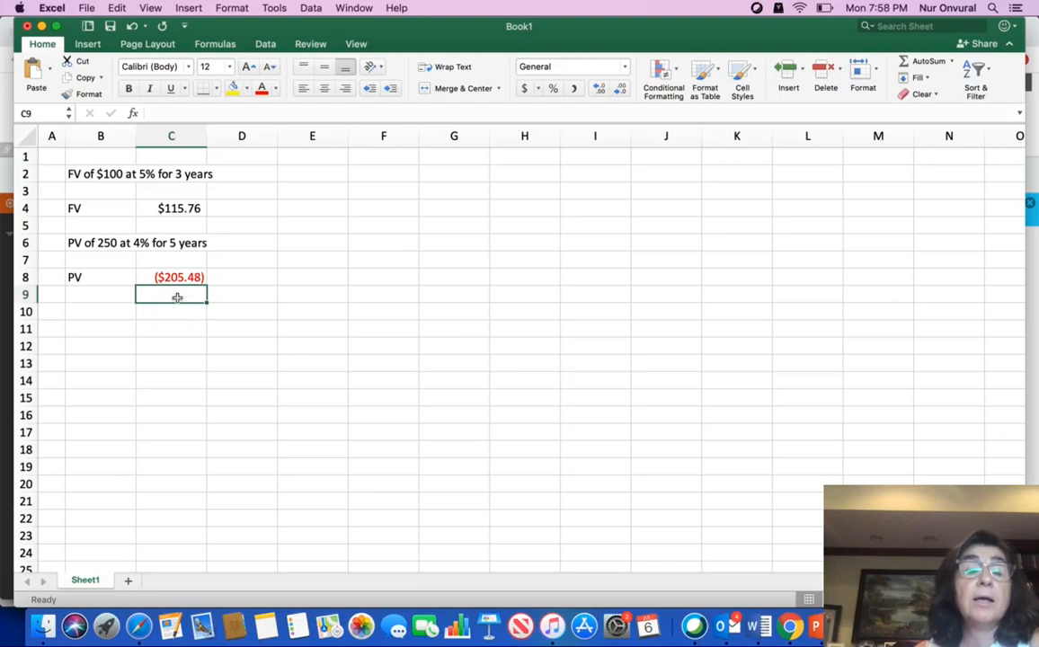
Negate the present value formula in cell C8 so it reads =-PV(0.04, 5, 0, 250, ).
{"action": "left_click", "coordinate": [179, 277]}
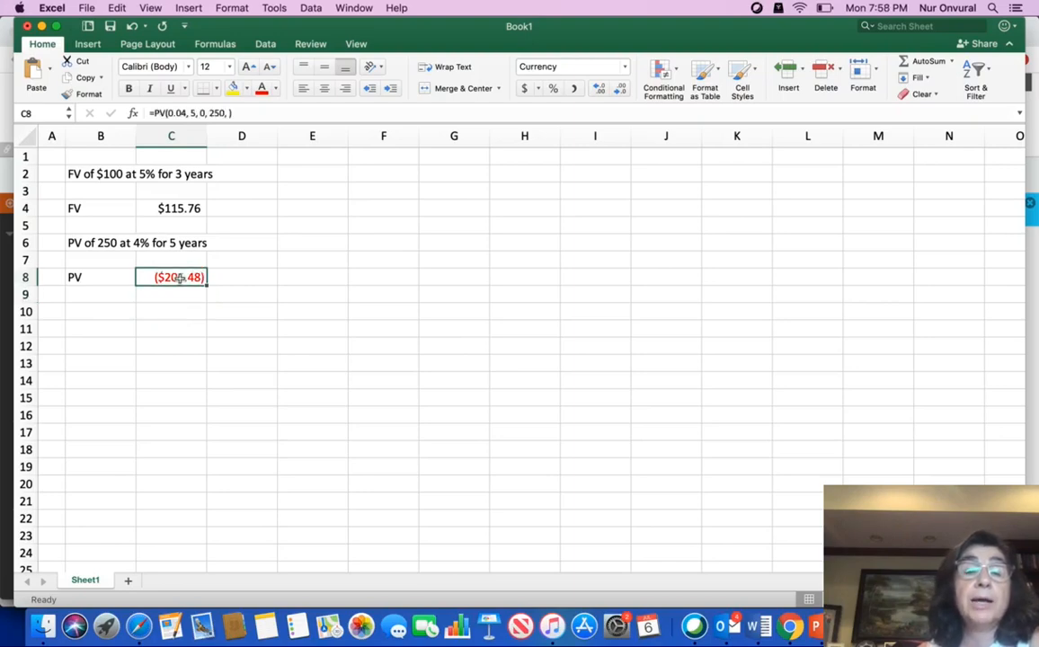
{"action": "left_click", "coordinate": [155, 113]}
{"action": "type", "text": "-"}
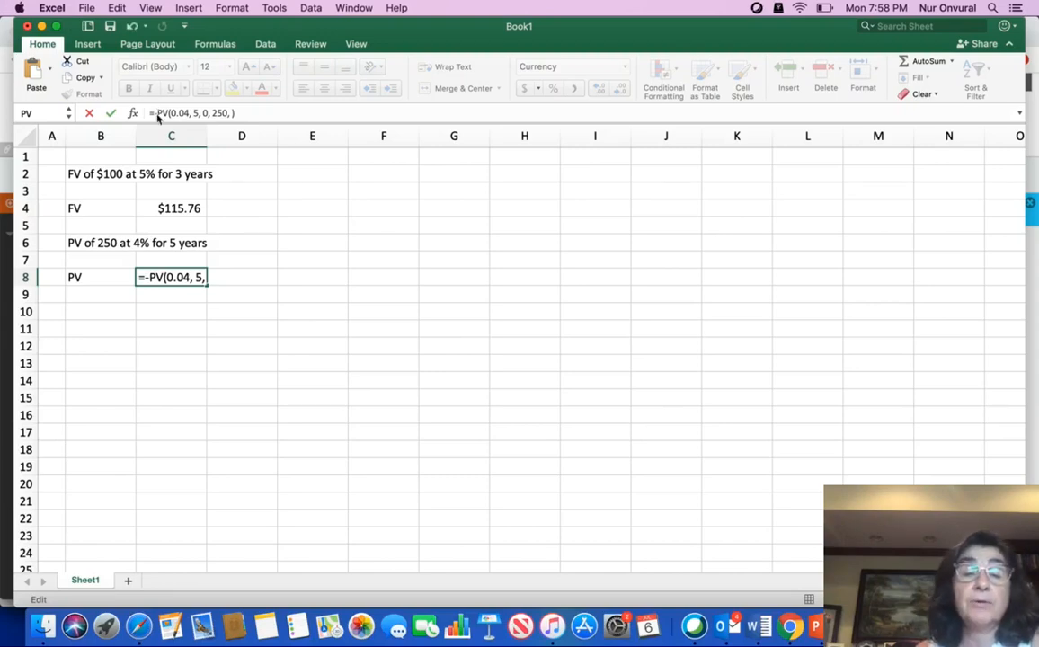
{"action": "key", "text": "Return"}
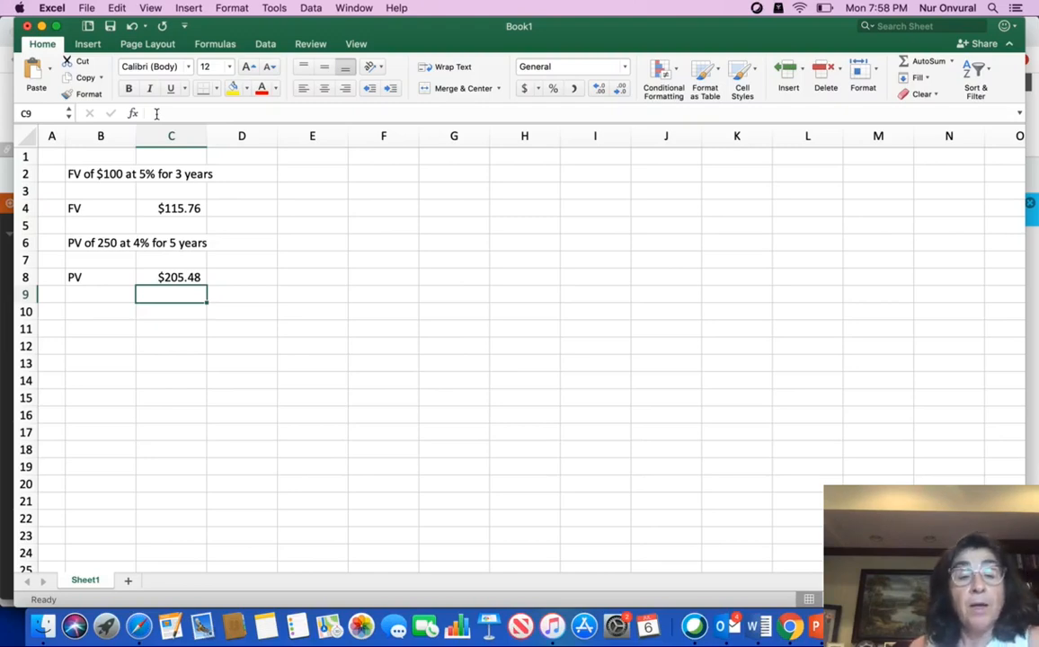
Add the label RATE in cell B10.
{"action": "left_click", "coordinate": [104, 313]}
{"action": "type", "text": "RATE"}
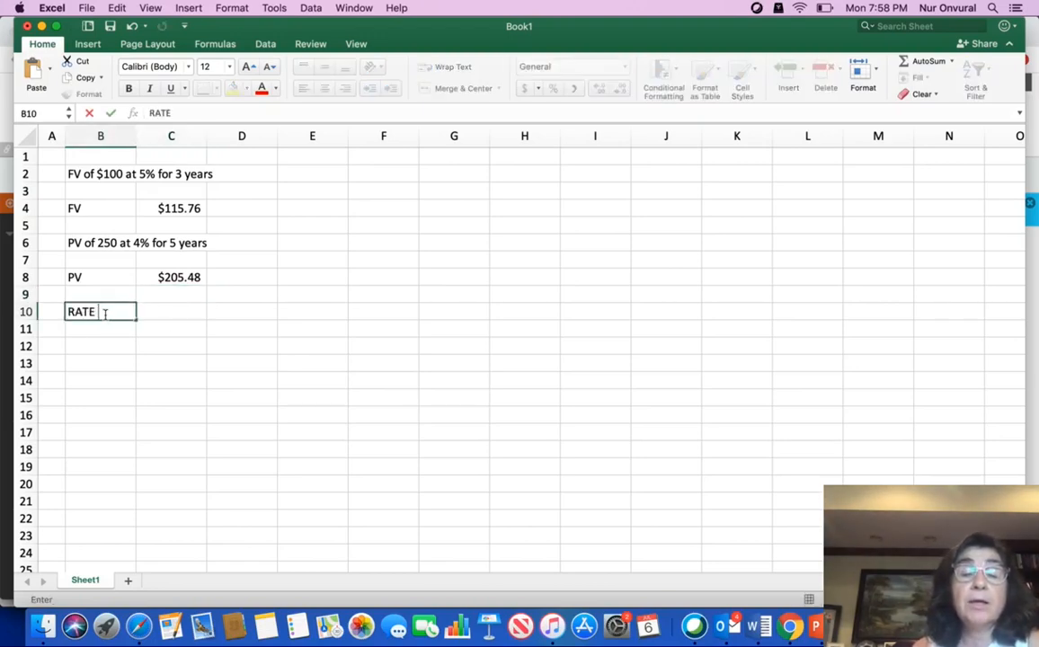
{"action": "left_click", "coordinate": [179, 313]}
{"action": "type", "text": "="}
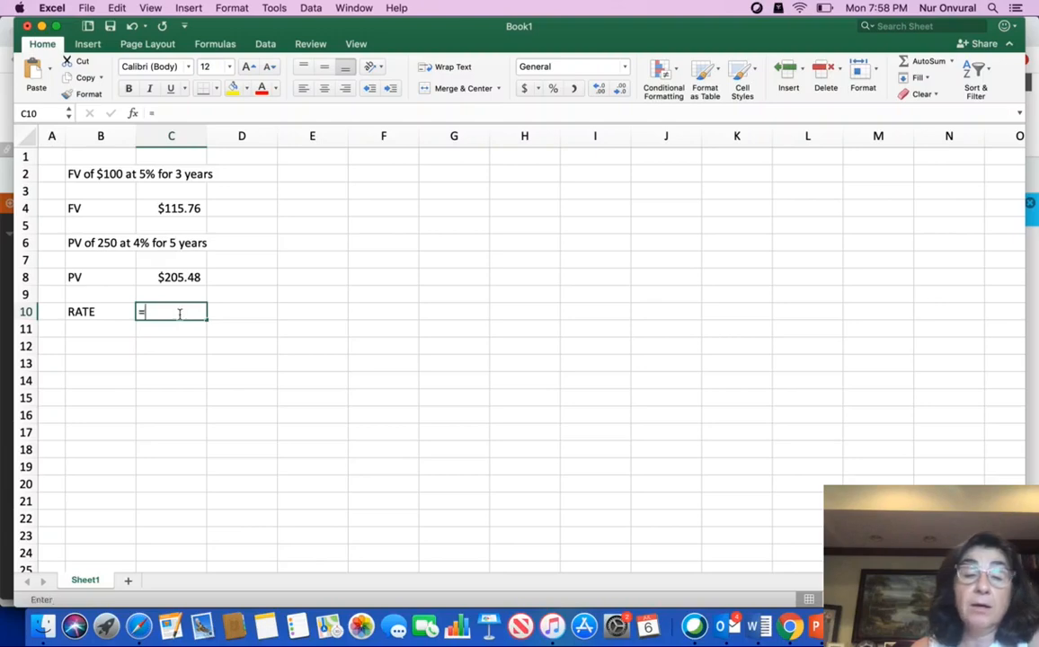
{"action": "type", "text": "rate"}
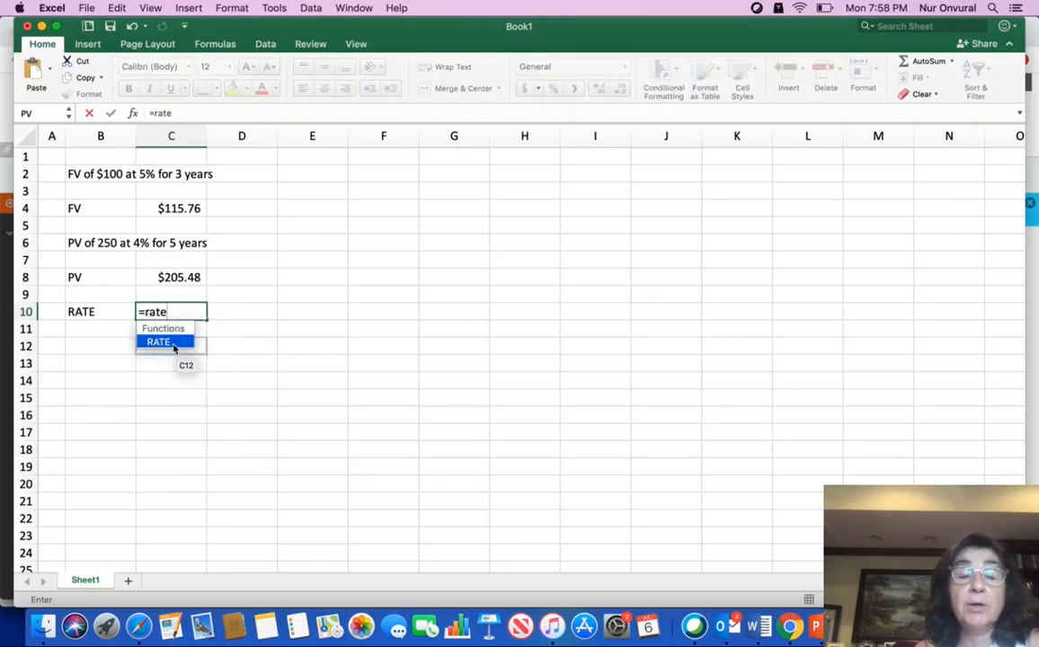
{"action": "double_click", "coordinate": [174, 346]}
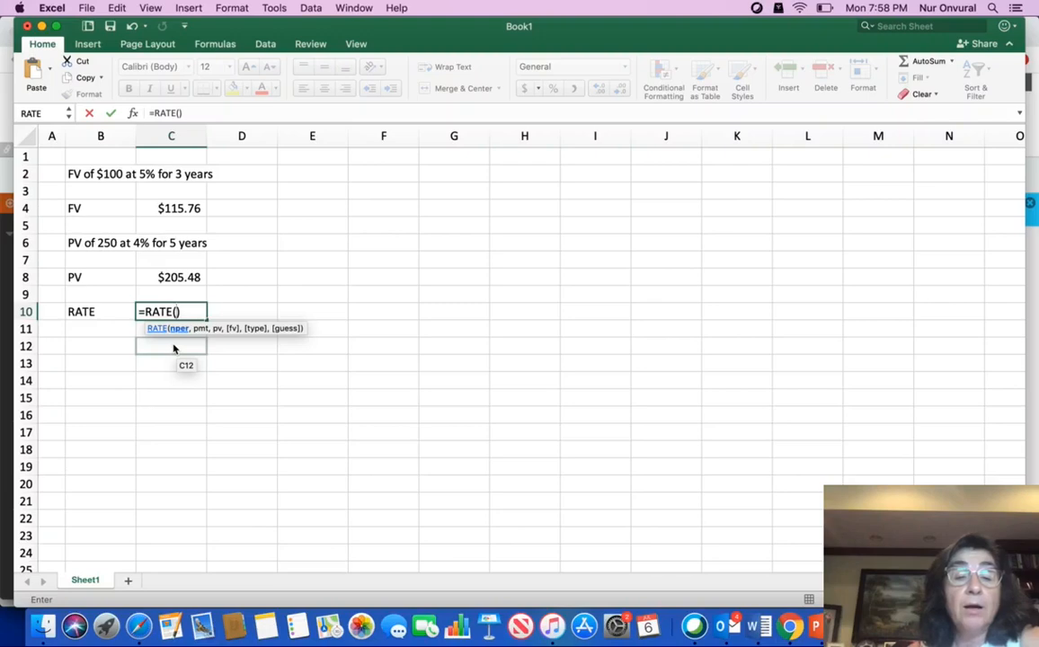
{"action": "key", "text": "BackSpace"}
{"action": "key", "text": "BackSpace"}
{"action": "key", "text": "BackSpace"}
{"action": "key", "text": "BackSpace"}
{"action": "key", "text": "BackSpace"}
{"action": "key", "text": "BackSpace"}
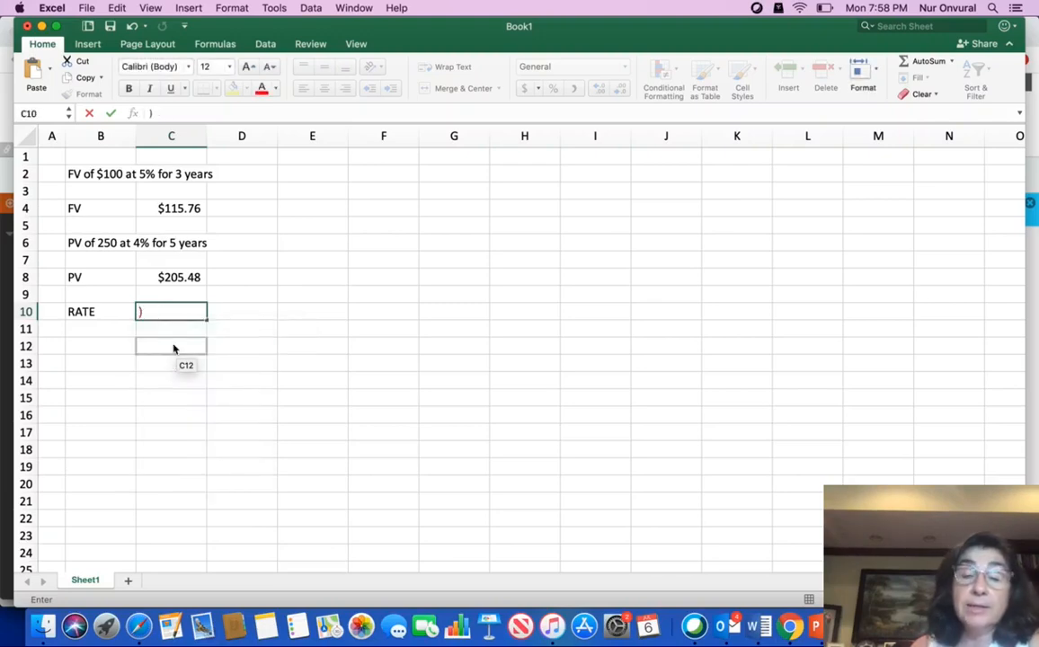
{"action": "left_click", "coordinate": [161, 315]}
{"action": "key", "text": "Delete"}
Add the label PMT in cell B12.
{"action": "left_click", "coordinate": [81, 348]}
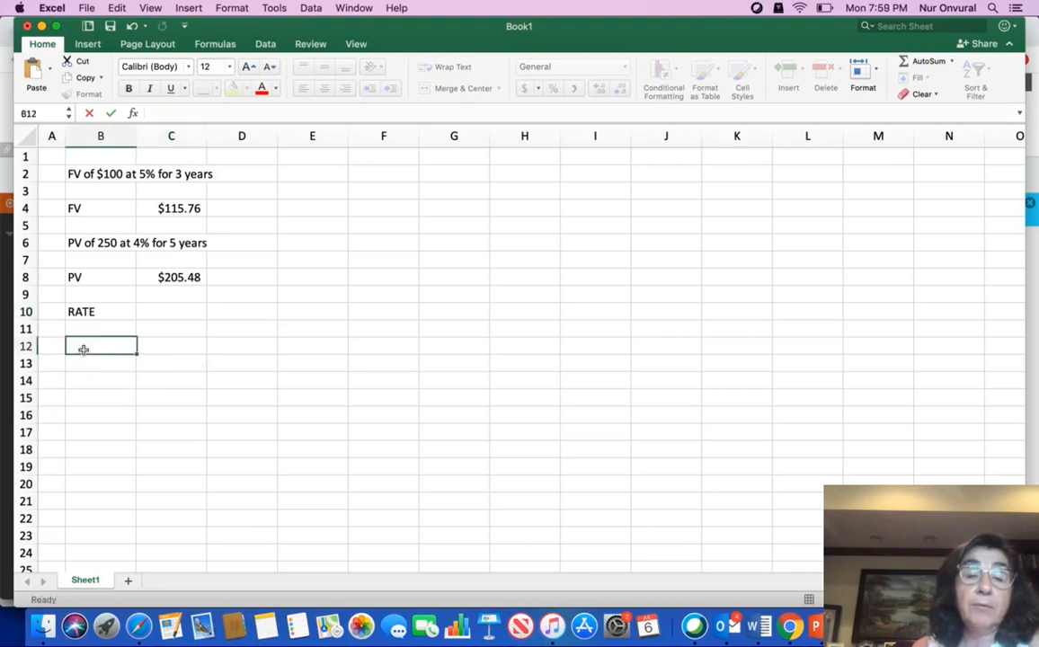
{"action": "type", "text": "PMT"}
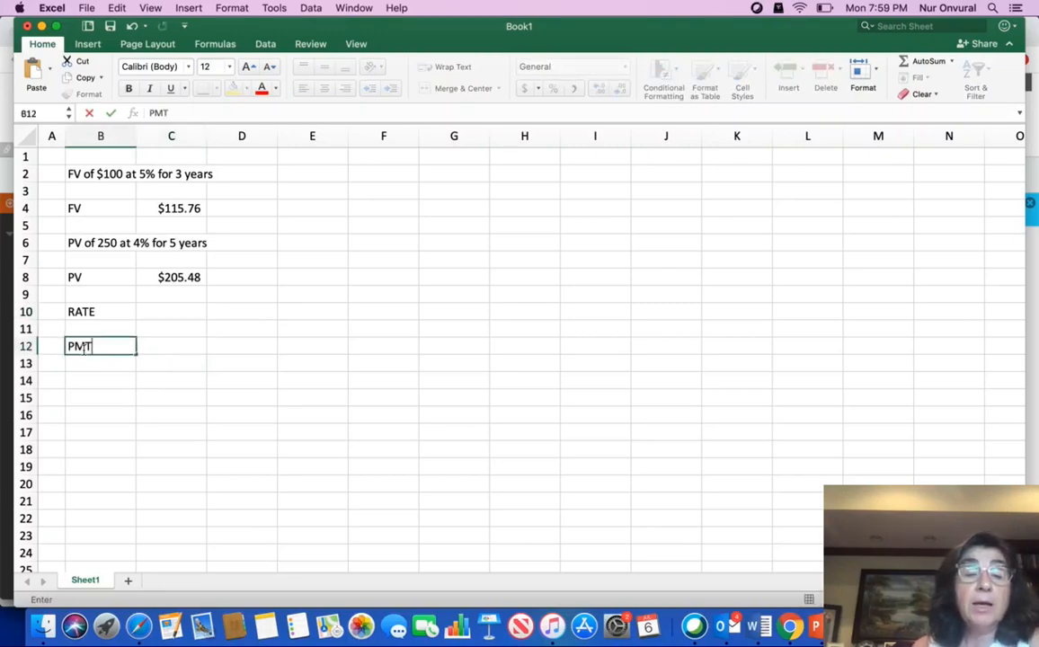
Enter the monthly loan payment formula =PMT(0.03/12, 4*12, -20000) in cell C12.
{"action": "left_click", "coordinate": [165, 348]}
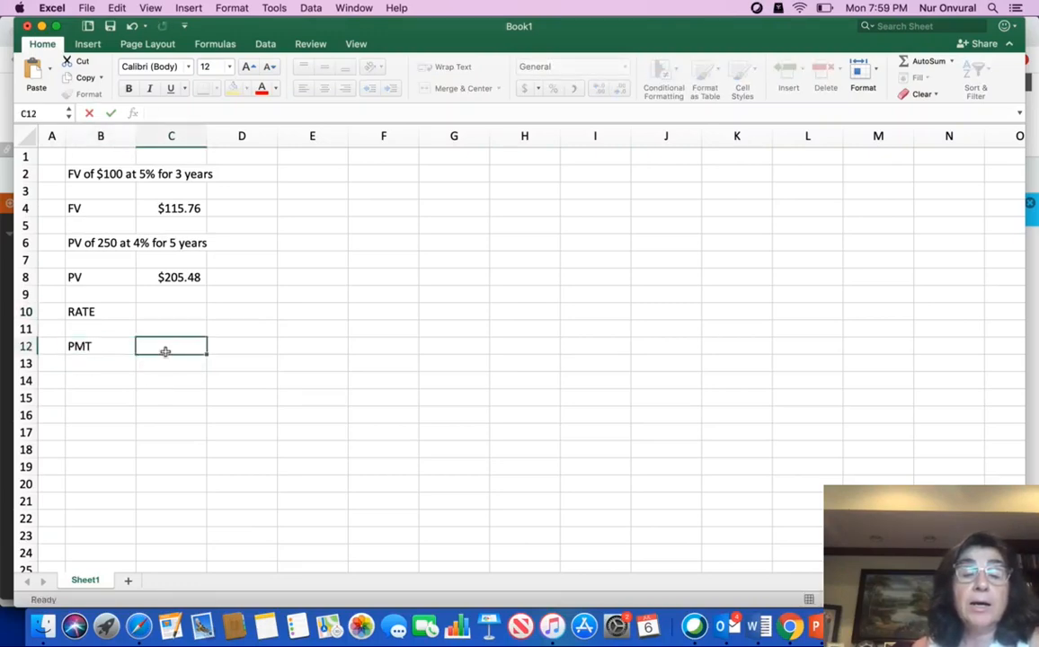
{"action": "type", "text": "="}
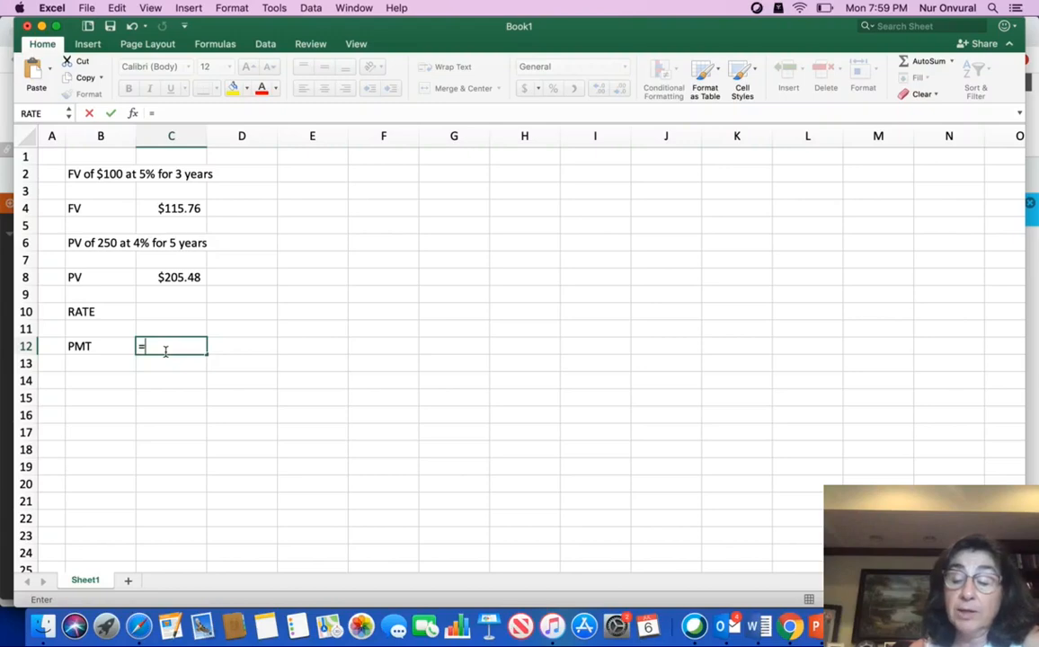
{"action": "type", "text": "PMT"}
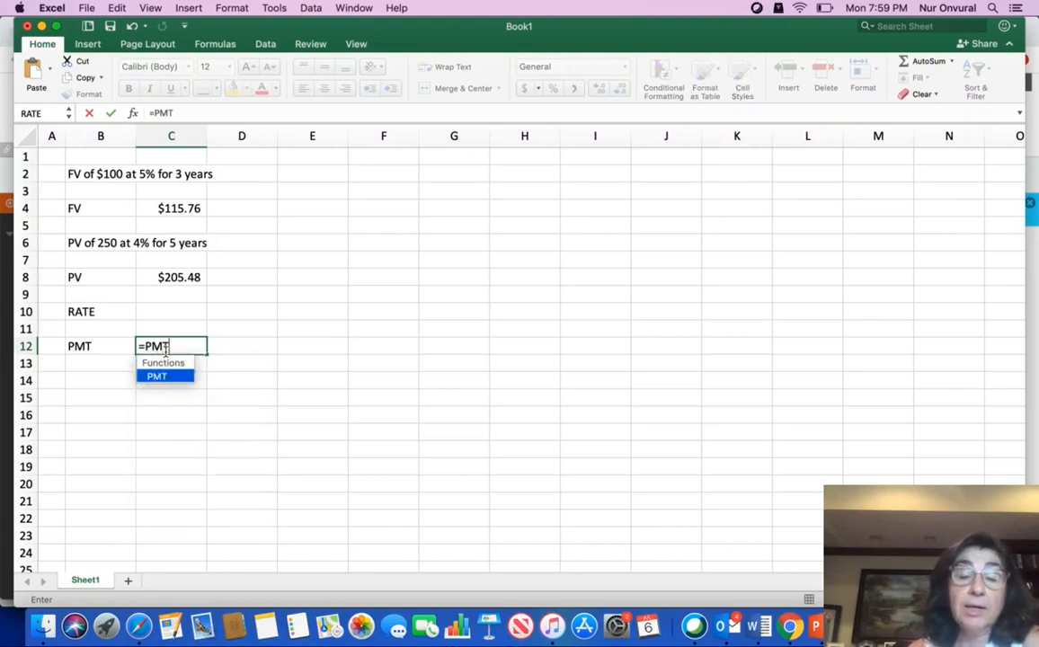
{"action": "double_click", "coordinate": [167, 375]}
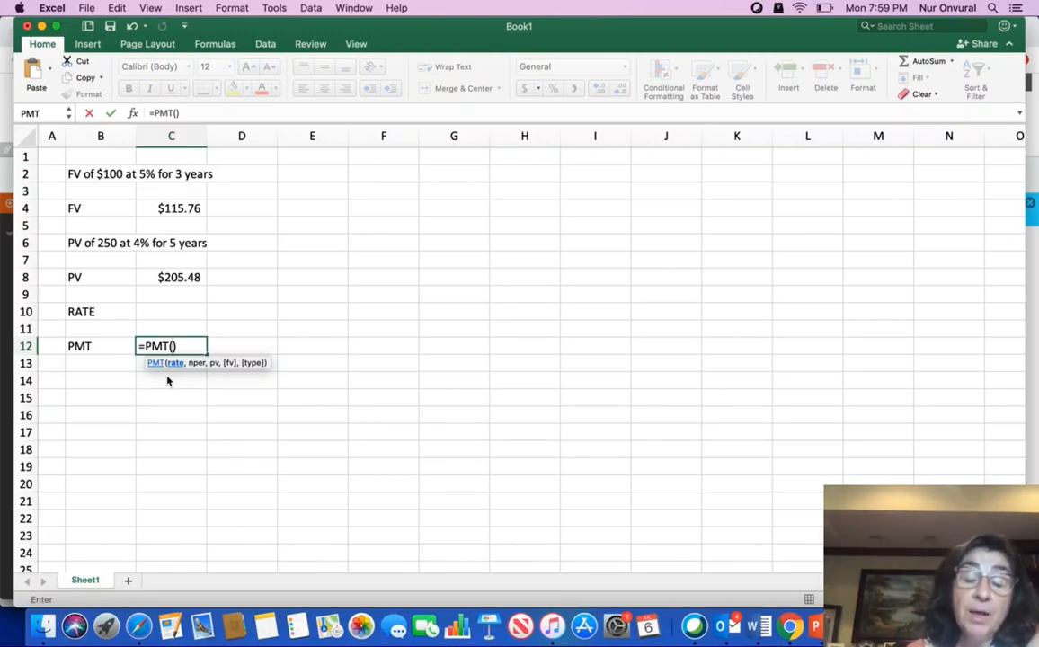
{"action": "type", "text": "0.0"}
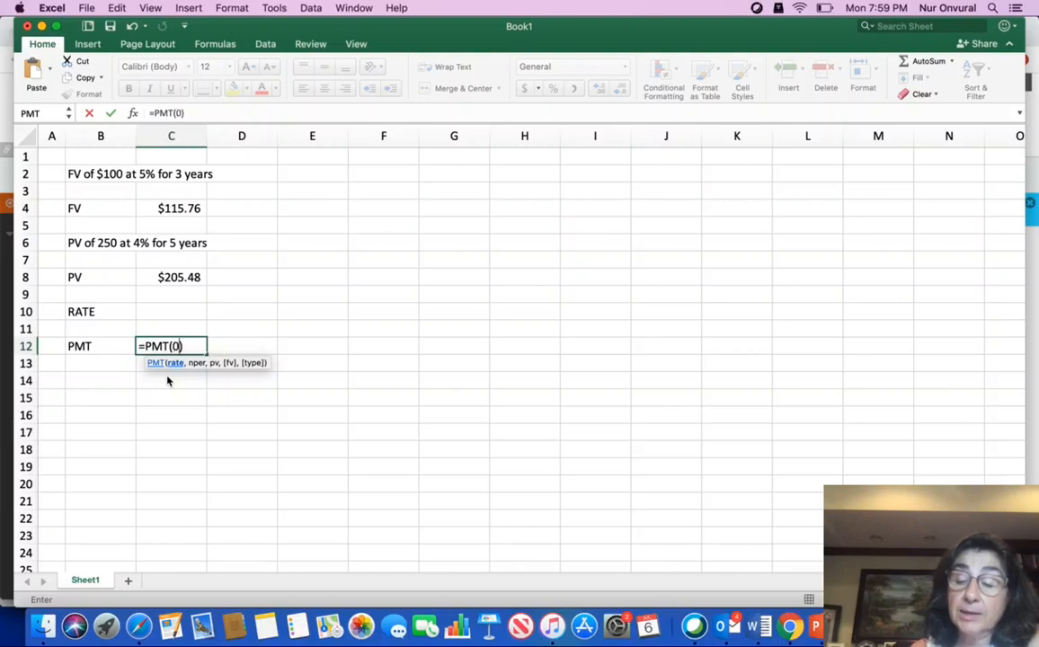
{"action": "type", "text": "/"}
{"action": "key", "text": "BackSpace"}
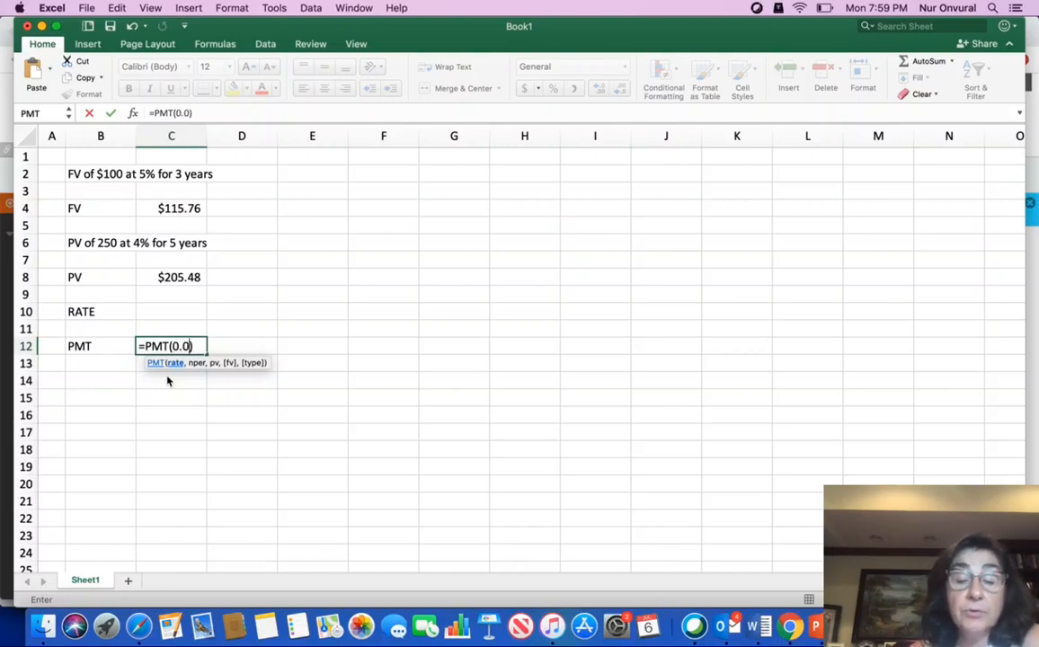
{"action": "type", "text": "3/12"}
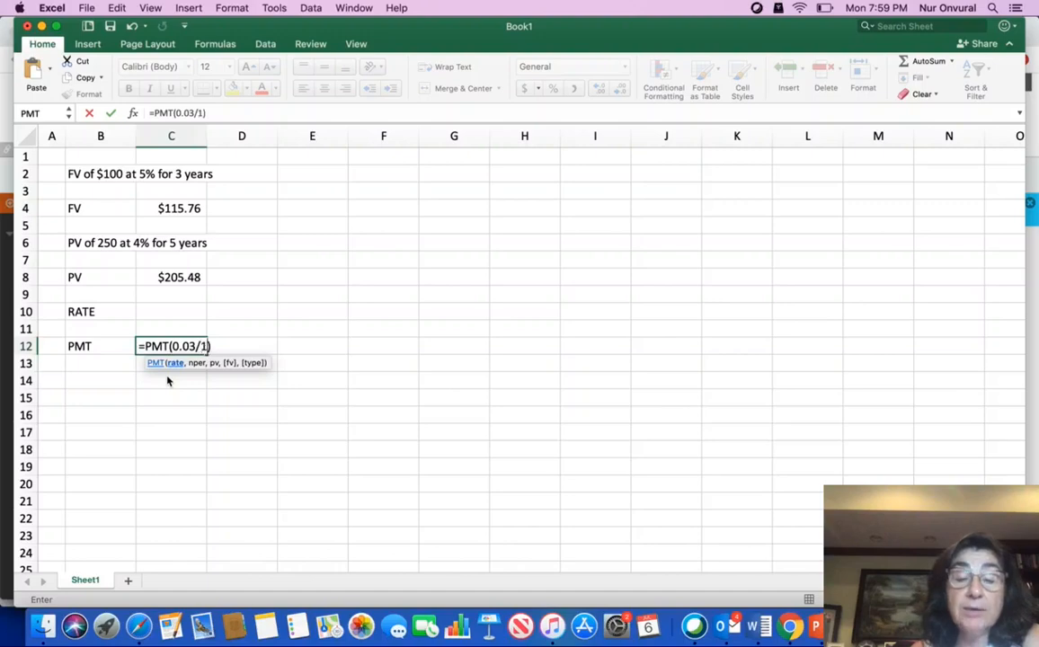
{"action": "type", "text": ","}
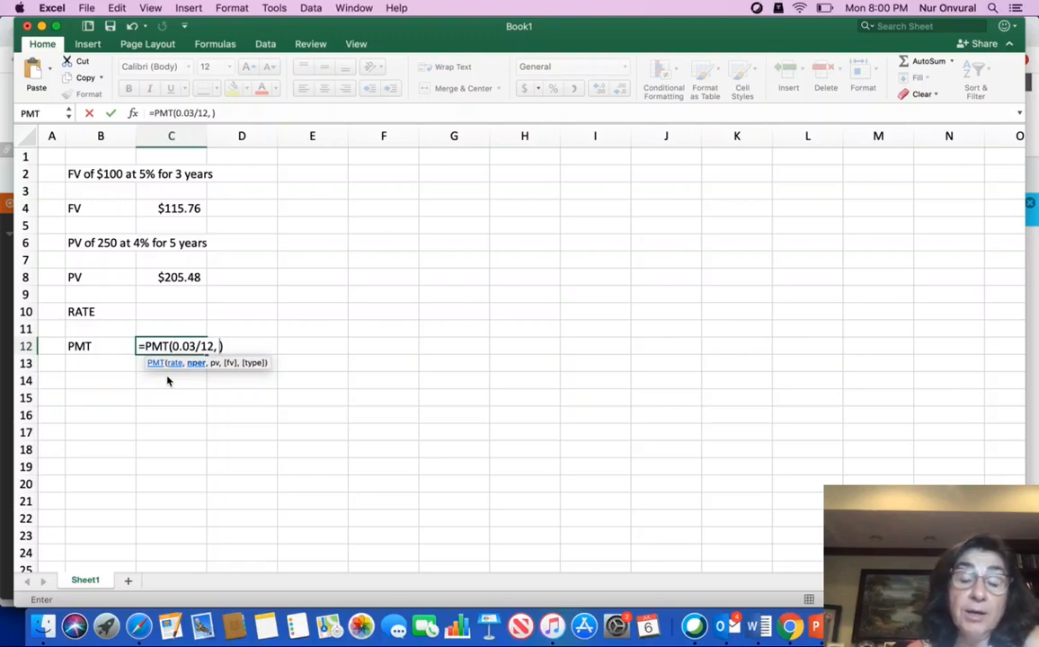
{"action": "type", "text": "4*"}
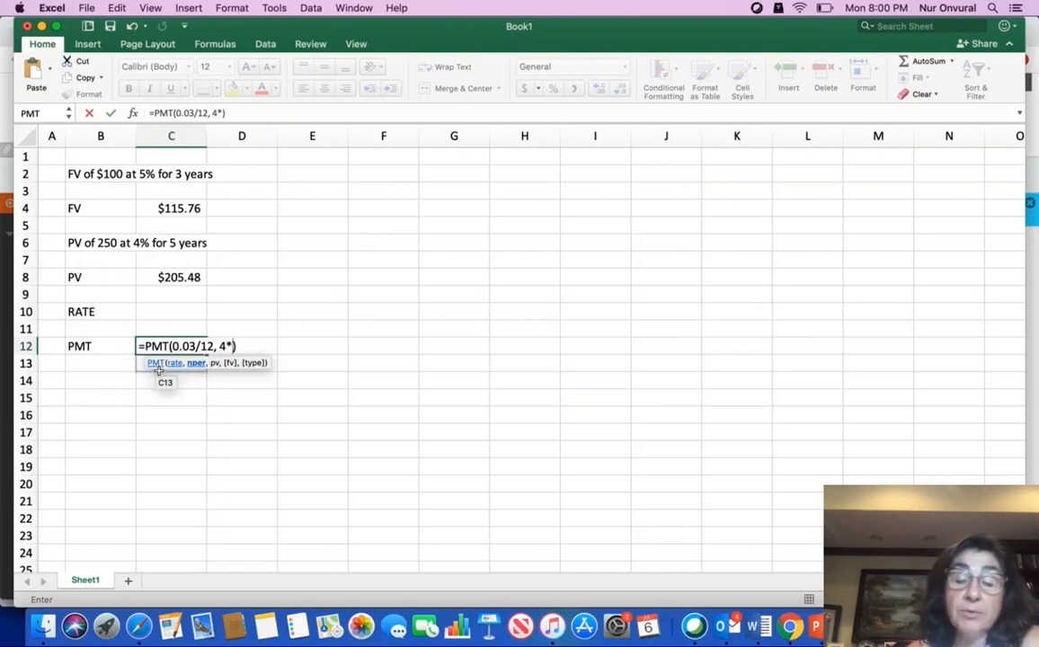
{"action": "type", "text": "12"}
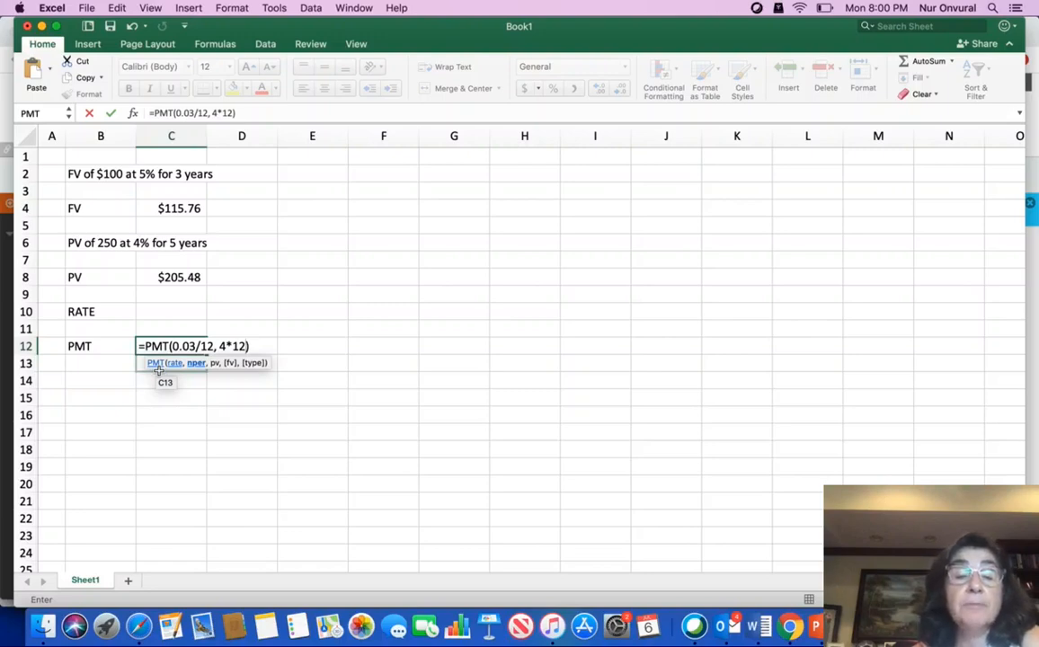
{"action": "type", "text": ","}
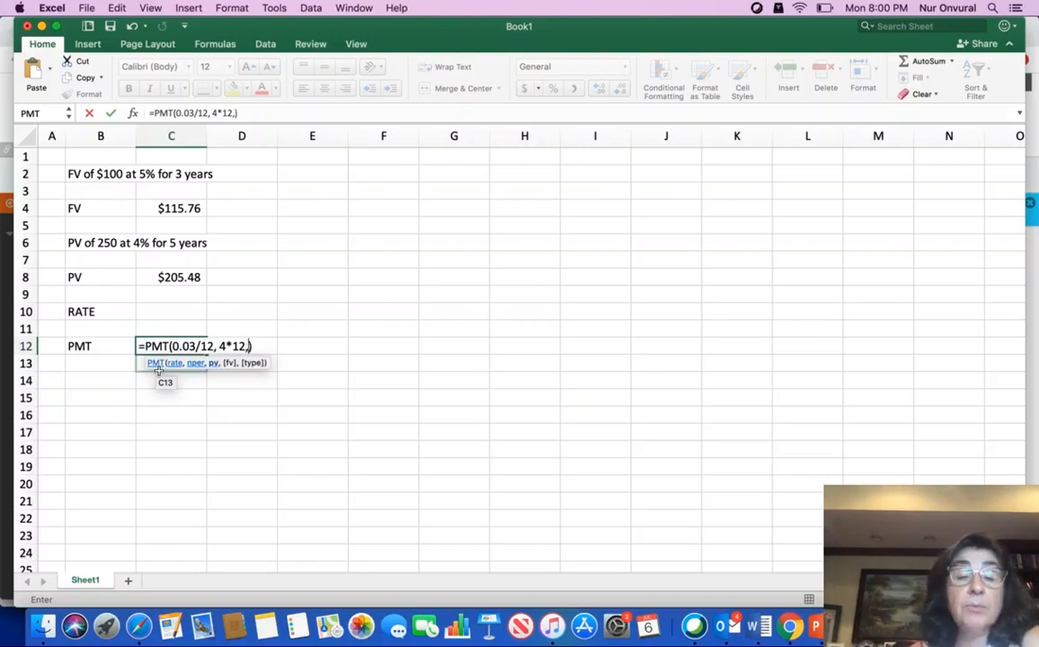
{"action": "type", "text": " -20000"}
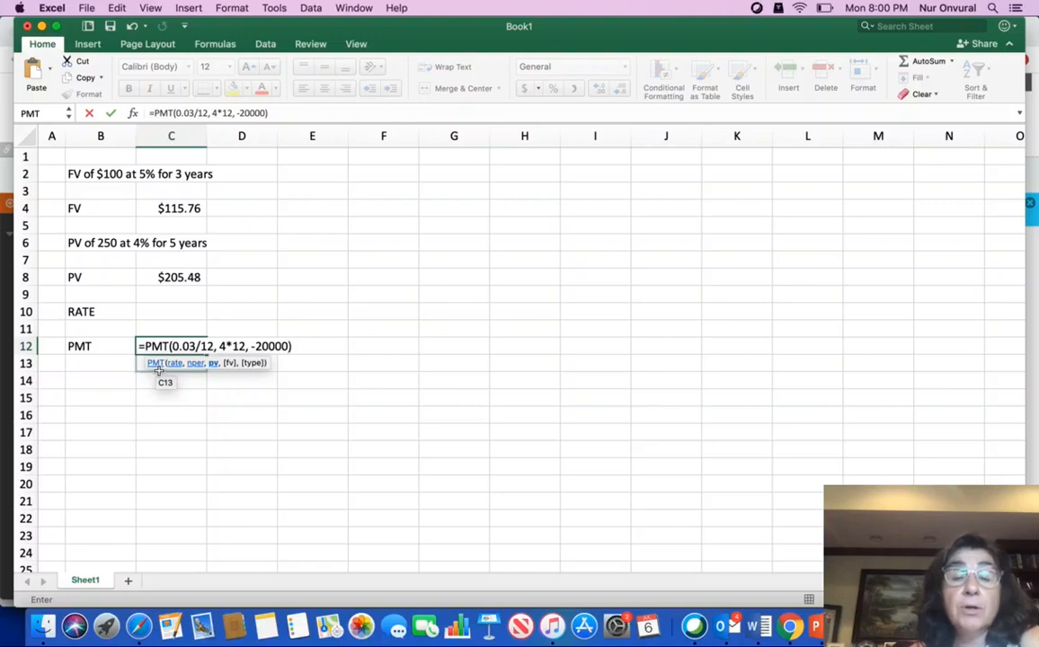
{"action": "key", "text": "Return"}
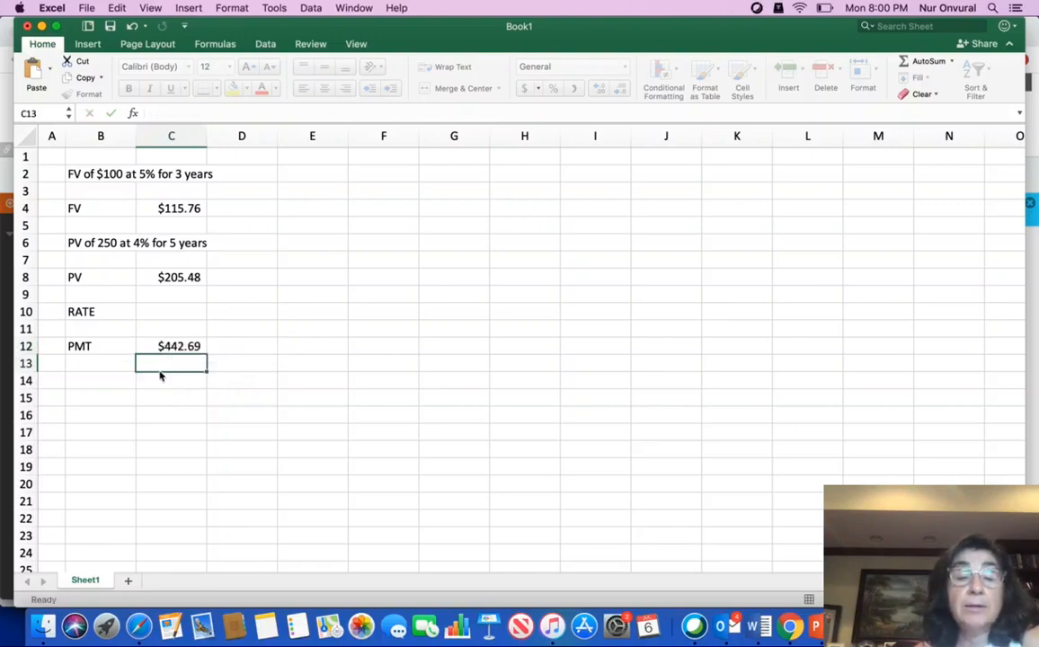